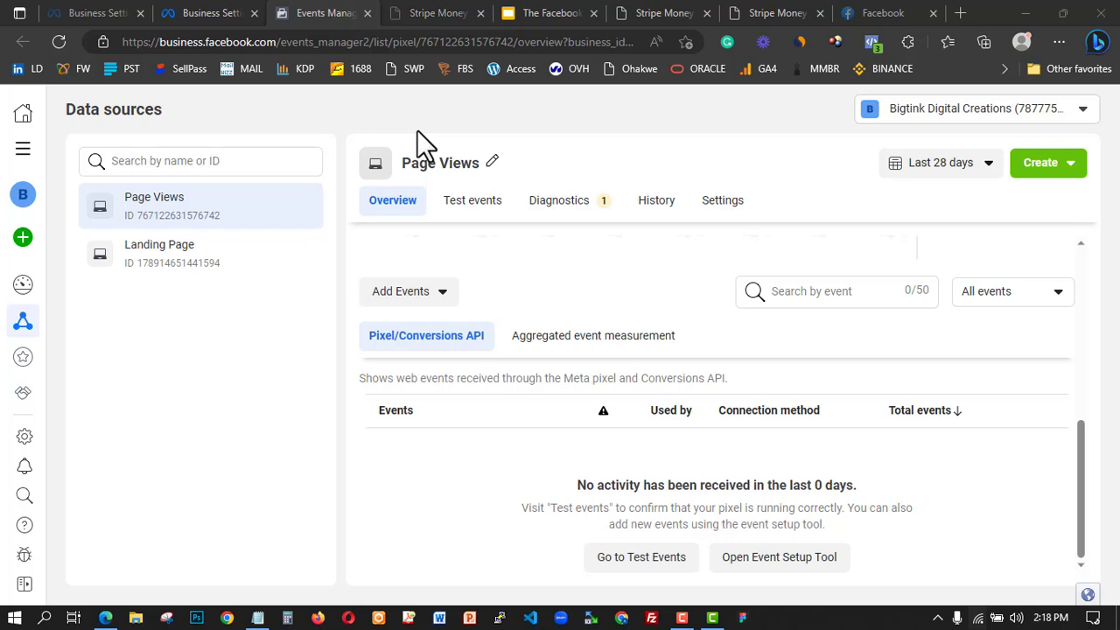
{"action": "left_click", "coordinate": [493, 162]}
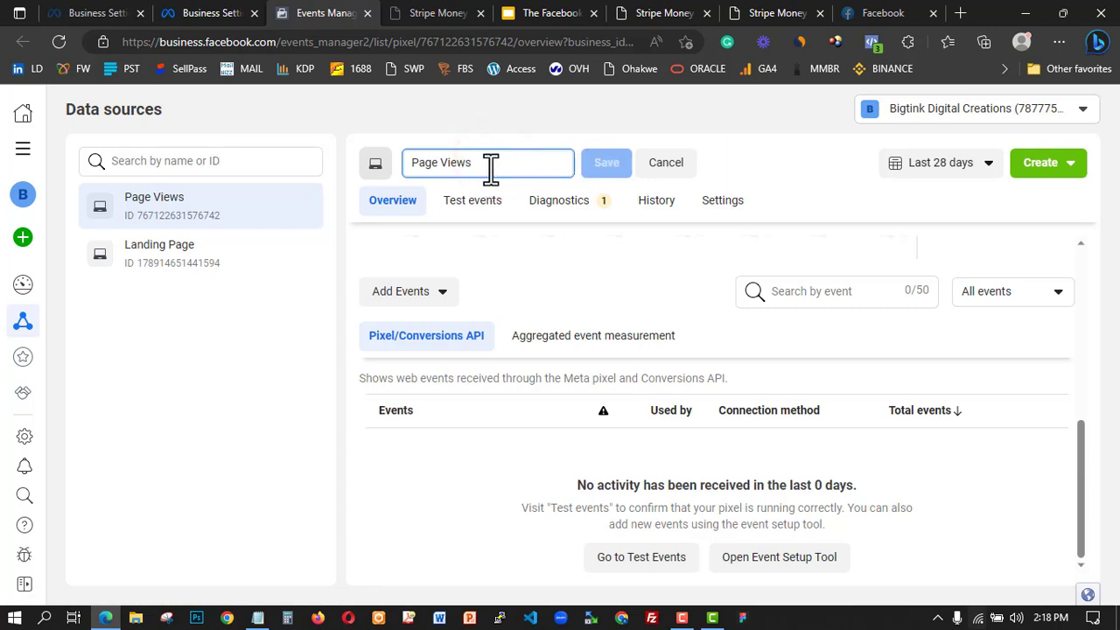
{"action": "left_click", "coordinate": [669, 164]}
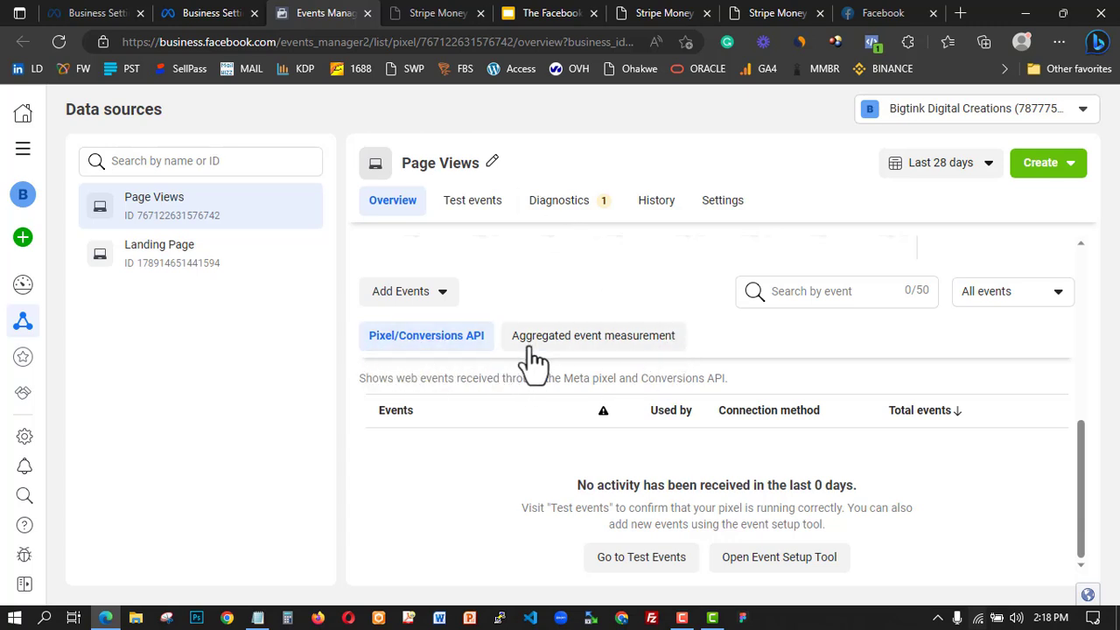
{"action": "left_click", "coordinate": [442, 294]}
{"action": "left_click", "coordinate": [342, 195]}
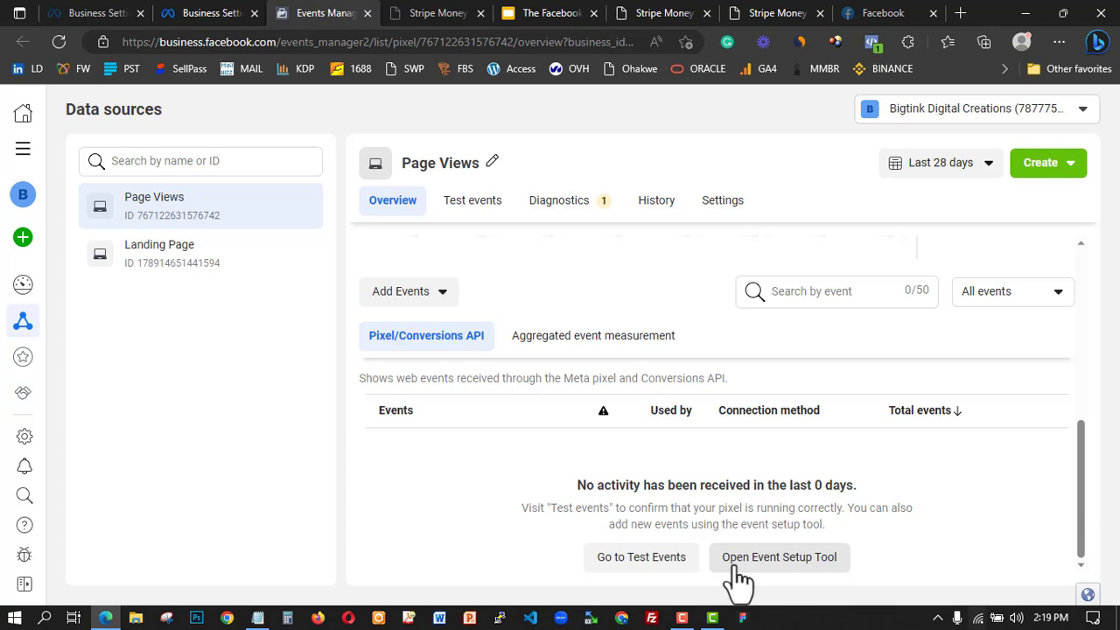
- Launch the Event Setup Tool for the Page Views pixel on the Stripe Money sales page, using that page's /sm/ address as website URL
{"action": "left_click", "coordinate": [778, 560]}
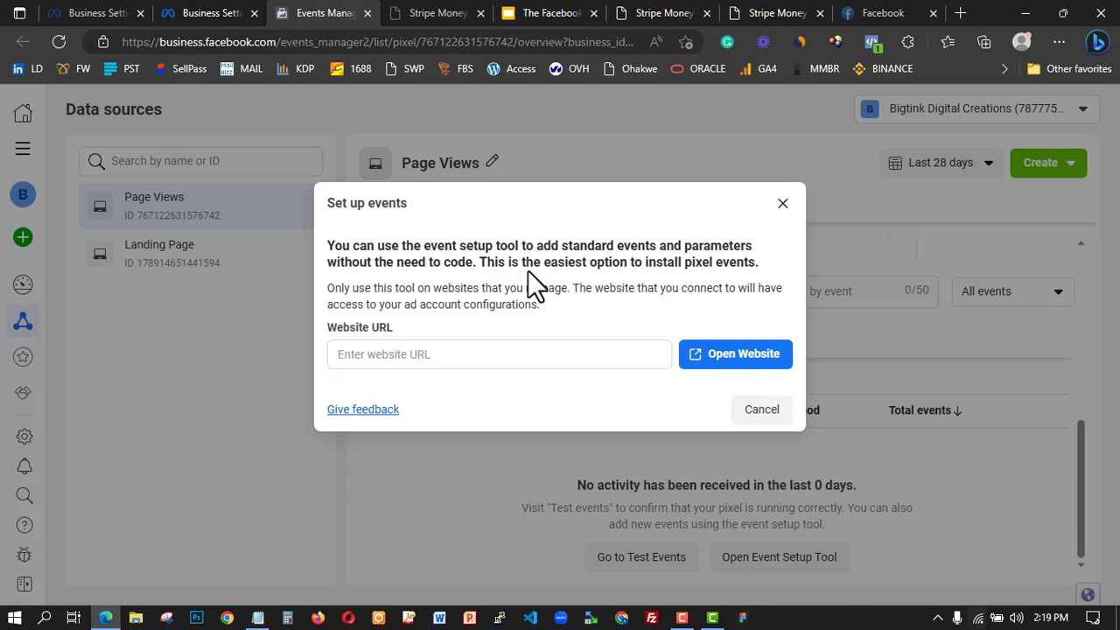
{"action": "left_click", "coordinate": [438, 354]}
{"action": "type", "text": "<script>   fbq('track', 'CompleteRegistration'); </script>"}
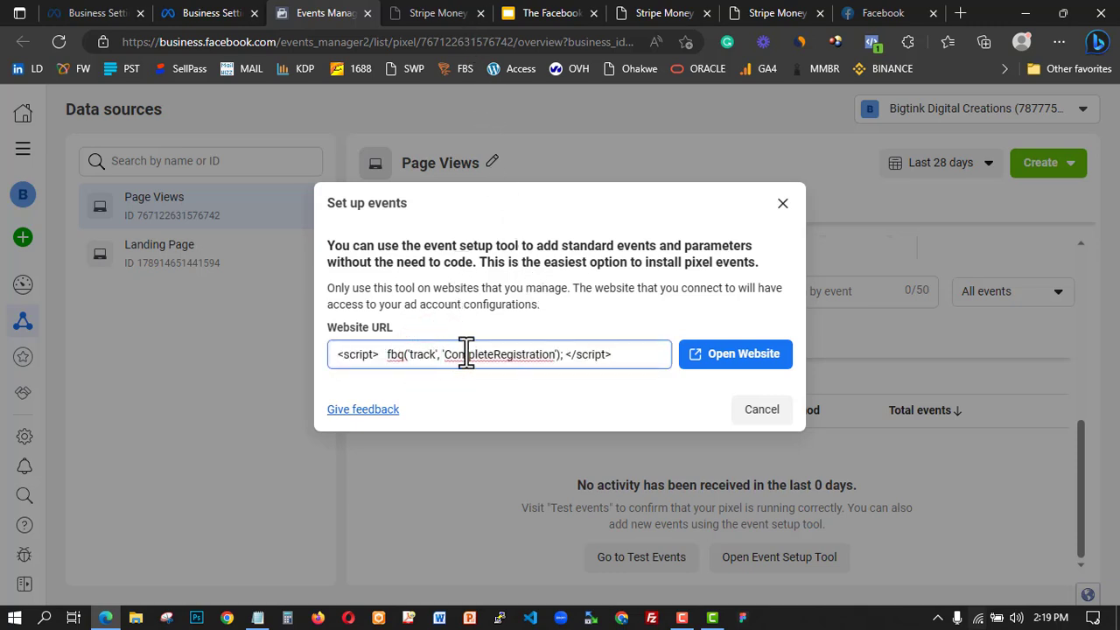
{"action": "key", "text": "ctrl+a"}
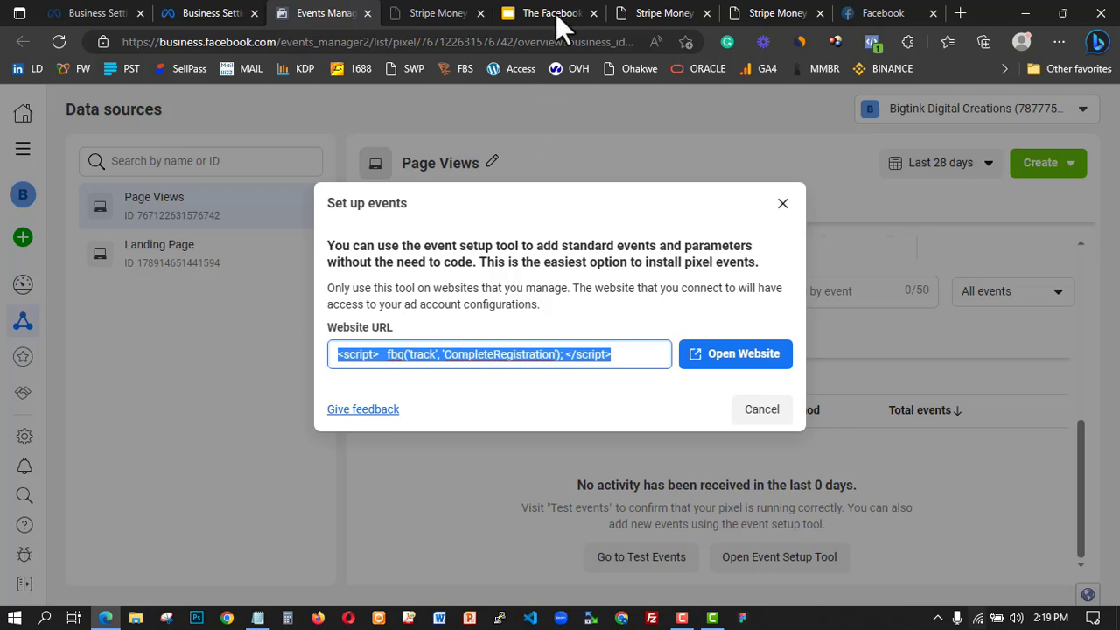
{"action": "left_click", "coordinate": [670, 13]}
{"action": "left_click", "coordinate": [355, 45]}
{"action": "key", "text": "ctrl+c"}
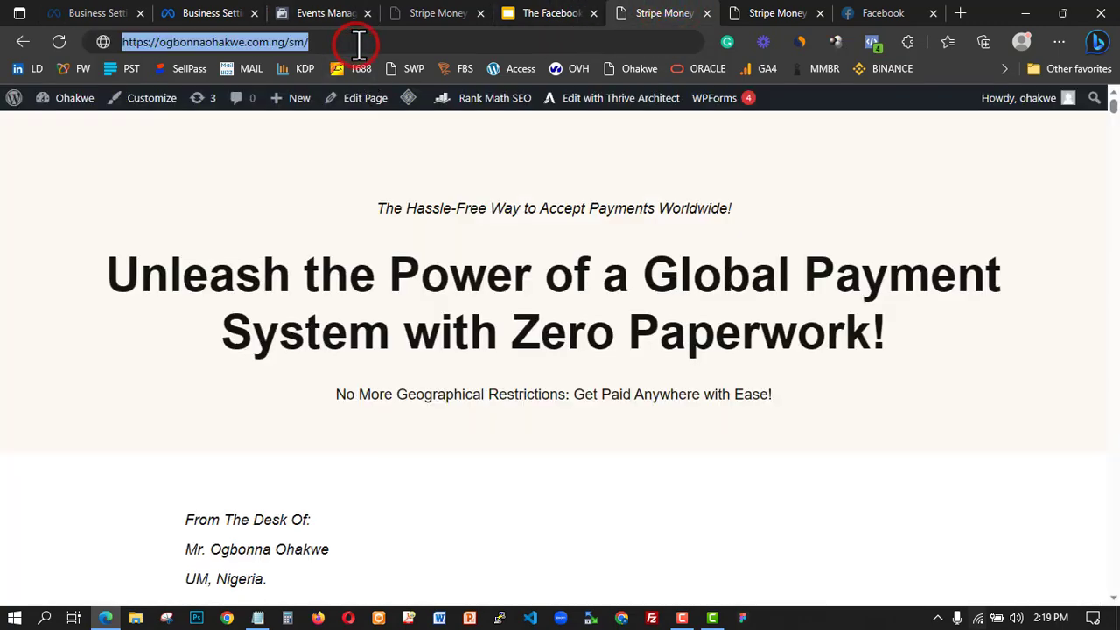
{"action": "left_click", "coordinate": [333, 13]}
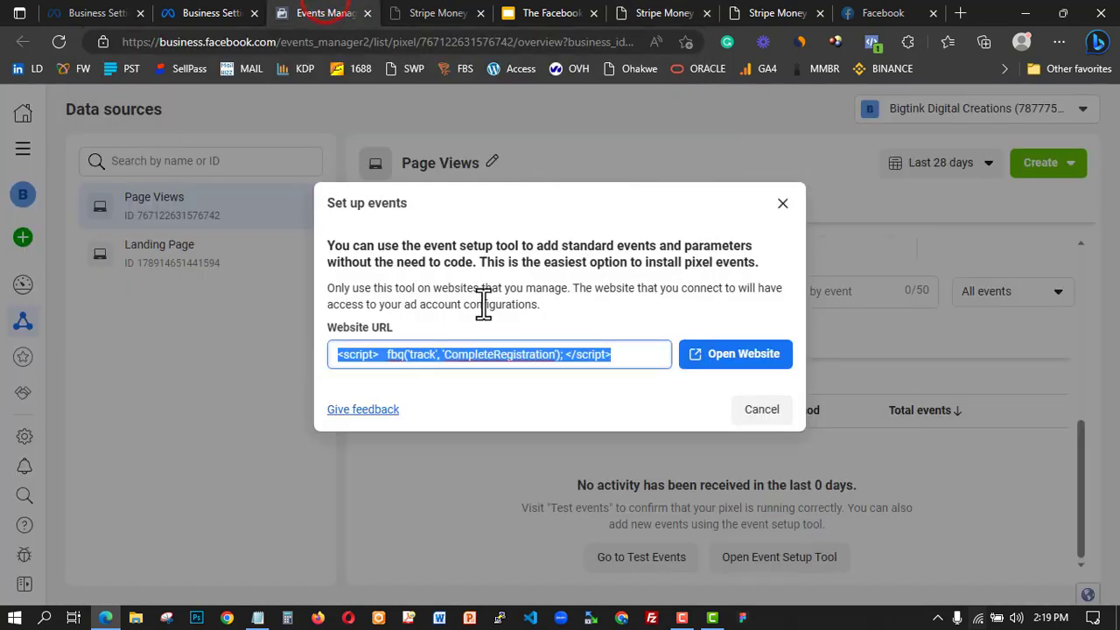
{"action": "key", "text": "ctrl+v"}
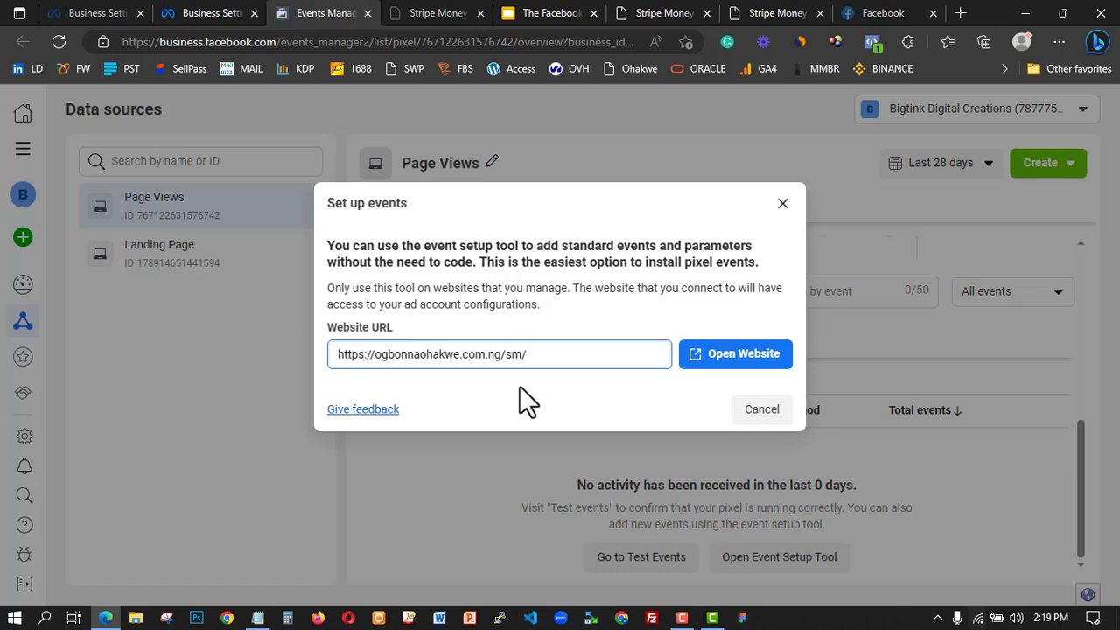
{"action": "left_click", "coordinate": [752, 359]}
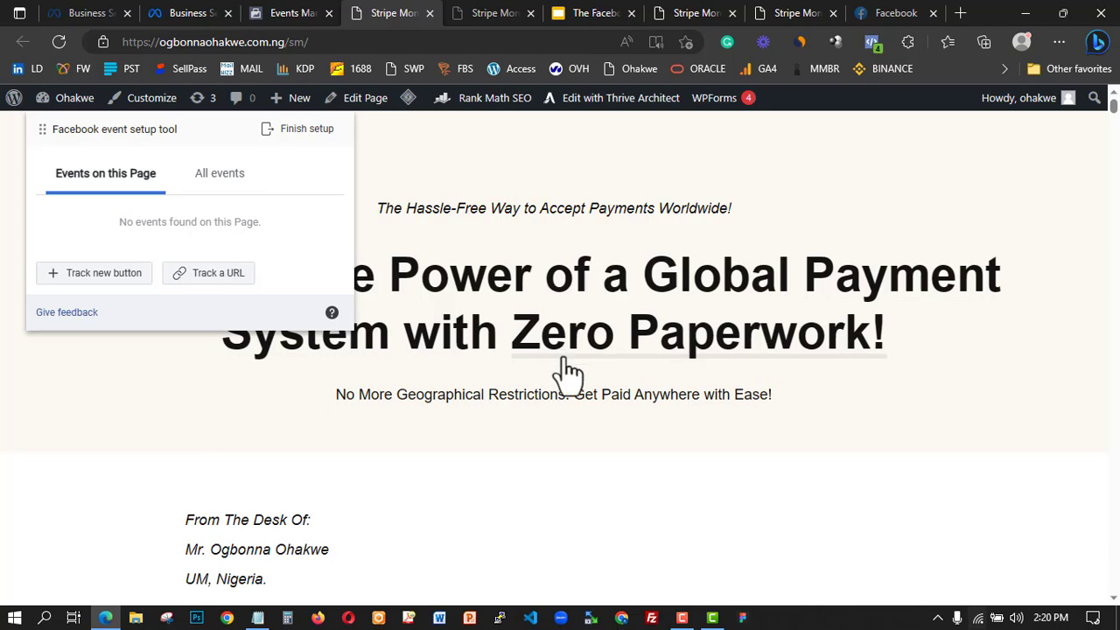
- Look through the Stripe Money sales page from its headline to the world map, with the event setup panel open
{"action": "scroll", "coordinate": [552, 368], "scroll_direction": "down", "scroll_amount": 5}
{"action": "scroll", "coordinate": [528, 341], "scroll_direction": "up", "scroll_amount": 5}
{"action": "scroll", "coordinate": [533, 297], "scroll_direction": "up", "scroll_amount": 1}
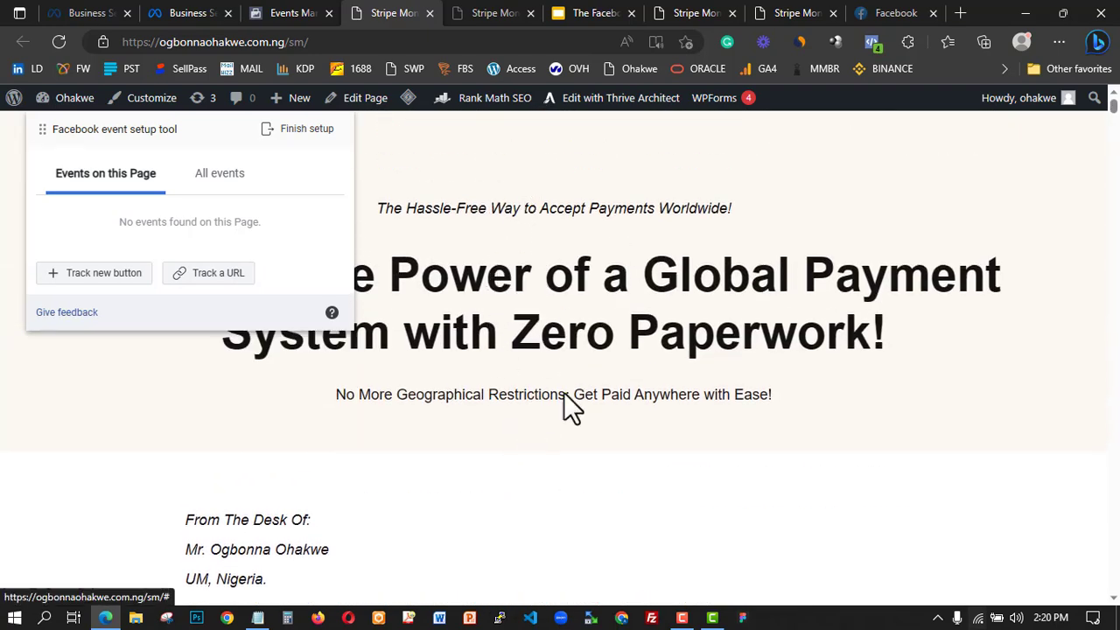
{"action": "scroll", "coordinate": [438, 388], "scroll_direction": "down", "scroll_amount": 6}
{"action": "scroll", "coordinate": [522, 302], "scroll_direction": "up", "scroll_amount": 6}
{"action": "scroll", "coordinate": [515, 291], "scroll_direction": "down", "scroll_amount": 15}
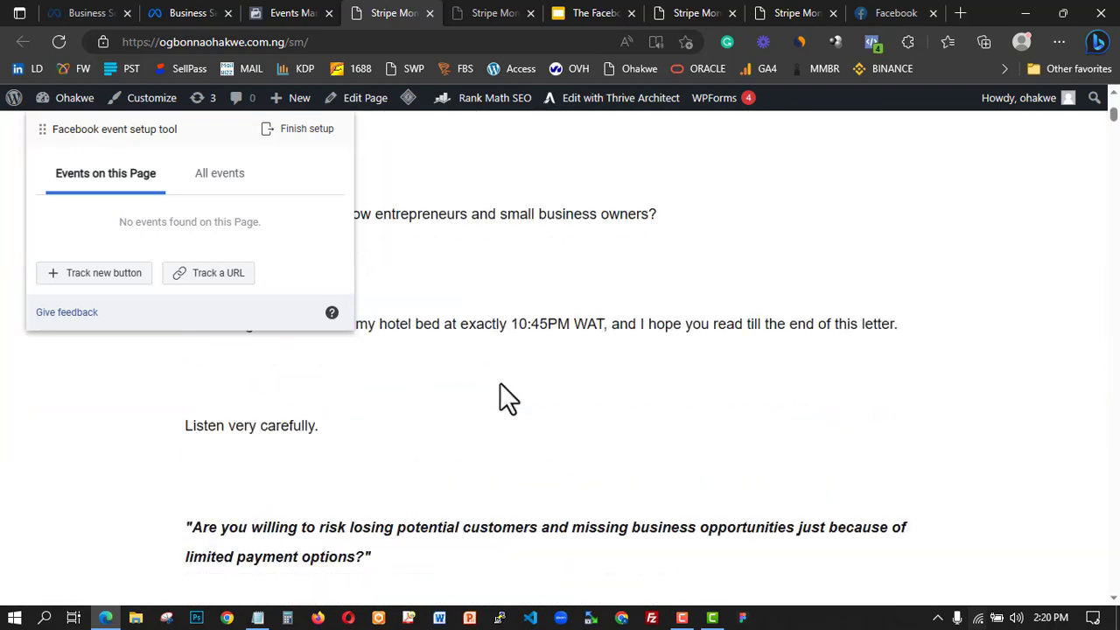
{"action": "scroll", "coordinate": [583, 386], "scroll_direction": "up", "scroll_amount": 4}
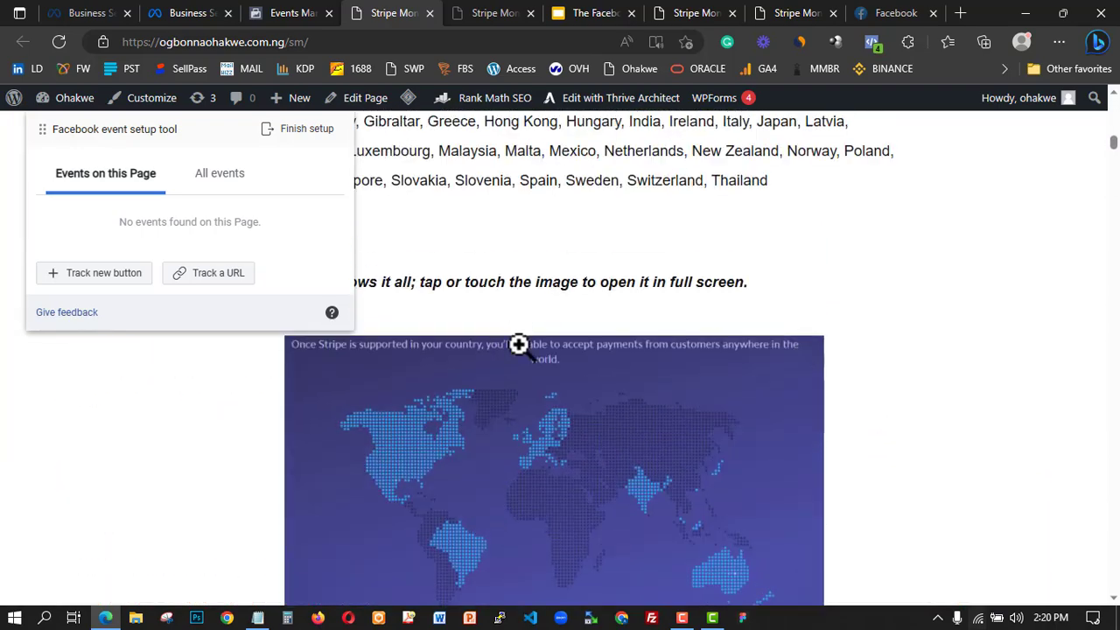
{"action": "scroll", "coordinate": [513, 320], "scroll_direction": "down", "scroll_amount": 2}
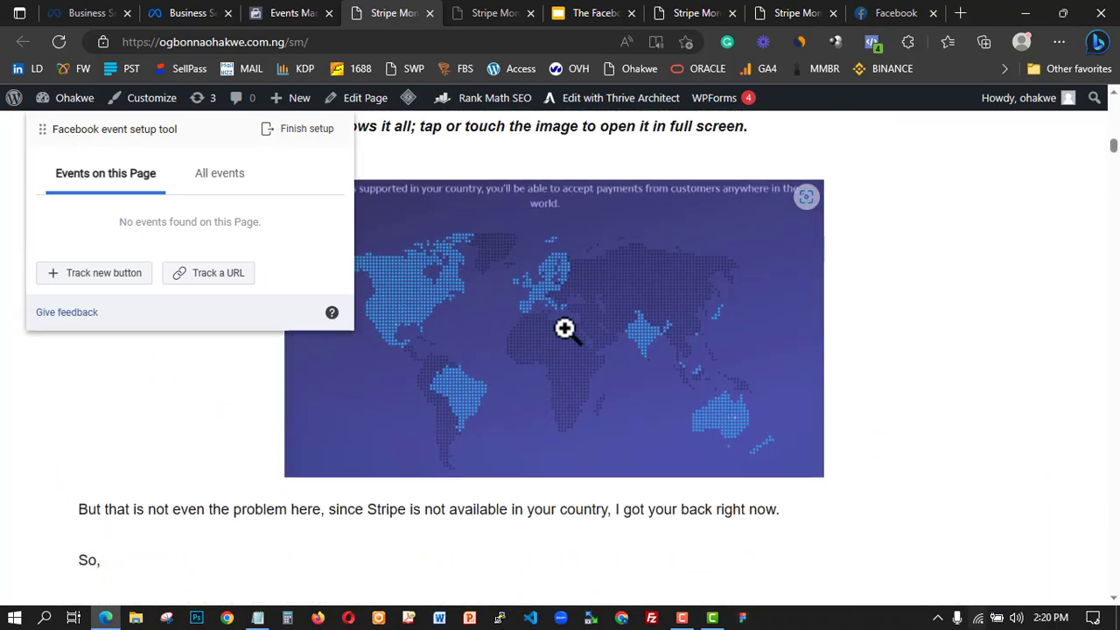
- Move the event setup panel aside and choose the Get Started button in the 35% Discount banner as a new button to track
{"action": "left_click_drag", "start_coordinate": [44, 131], "coordinate": [703, 186]}
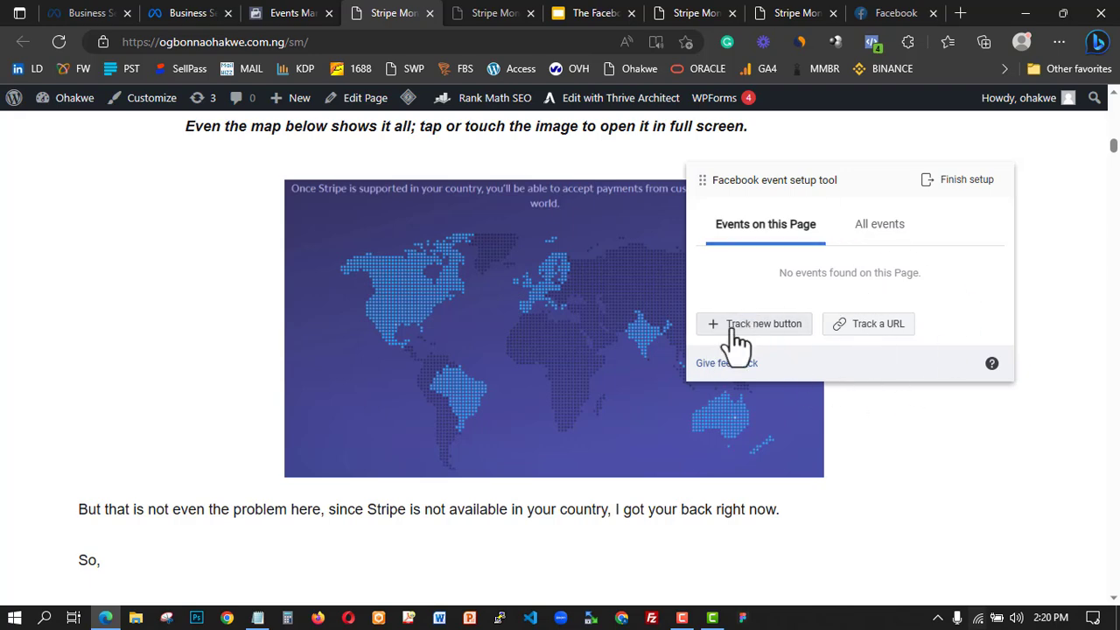
{"action": "left_click", "coordinate": [762, 325]}
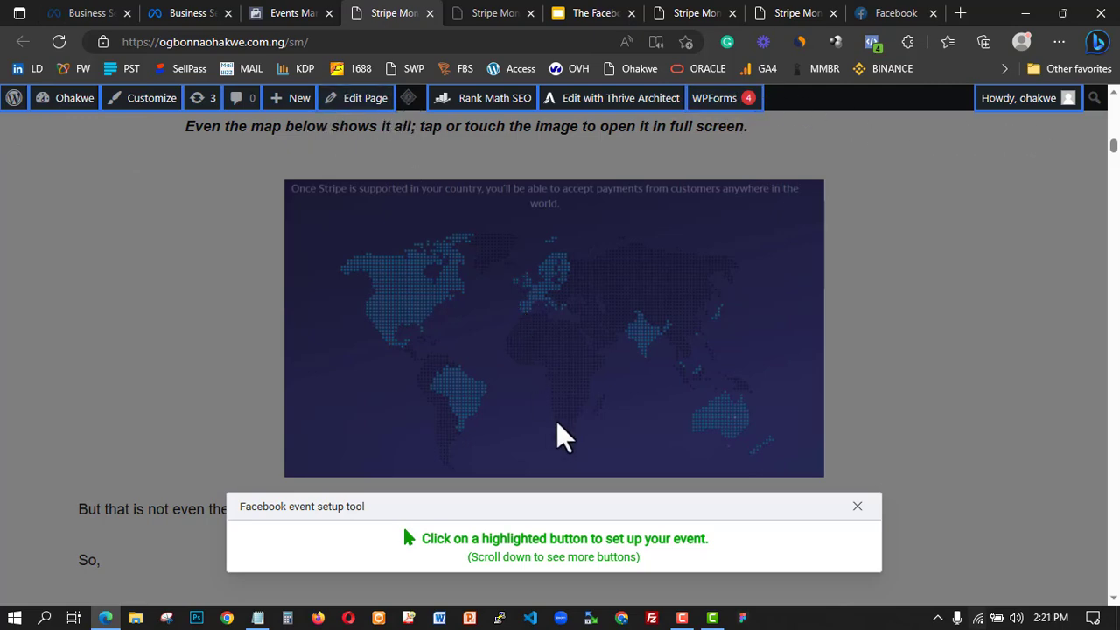
{"action": "scroll", "coordinate": [610, 320], "scroll_direction": "down", "scroll_amount": 5}
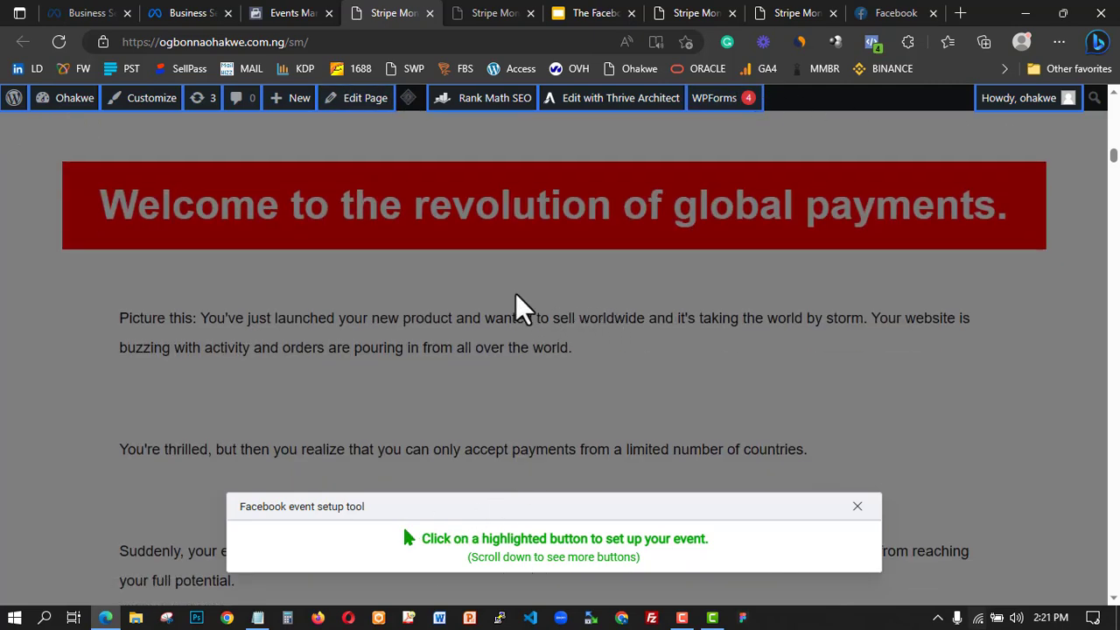
{"action": "scroll", "coordinate": [531, 315], "scroll_direction": "down", "scroll_amount": 20}
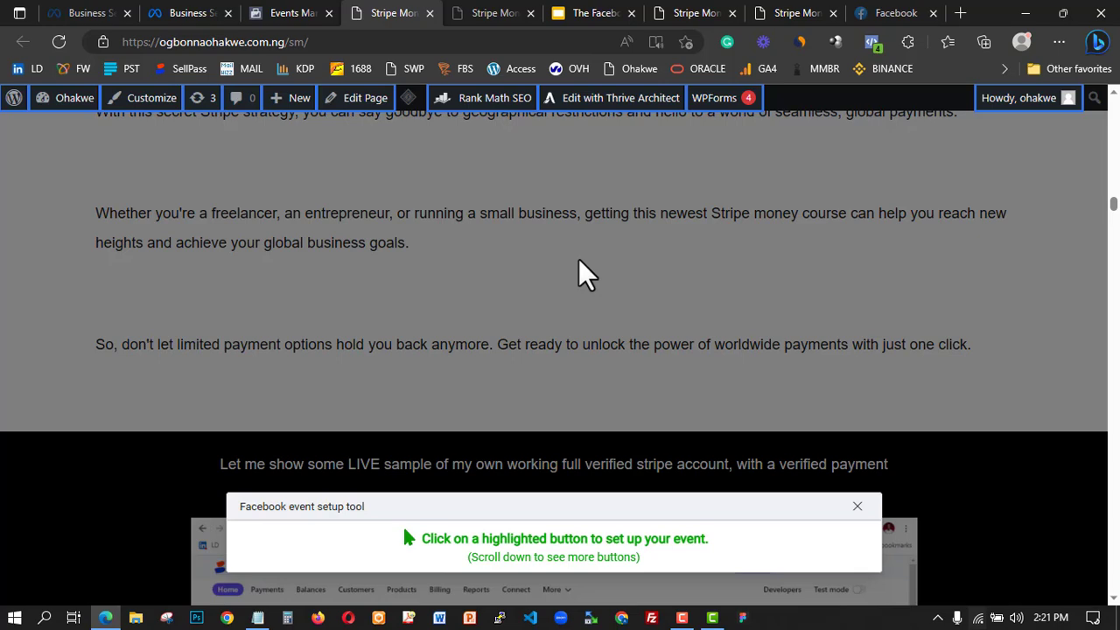
{"action": "scroll", "coordinate": [578, 259], "scroll_direction": "down", "scroll_amount": 10}
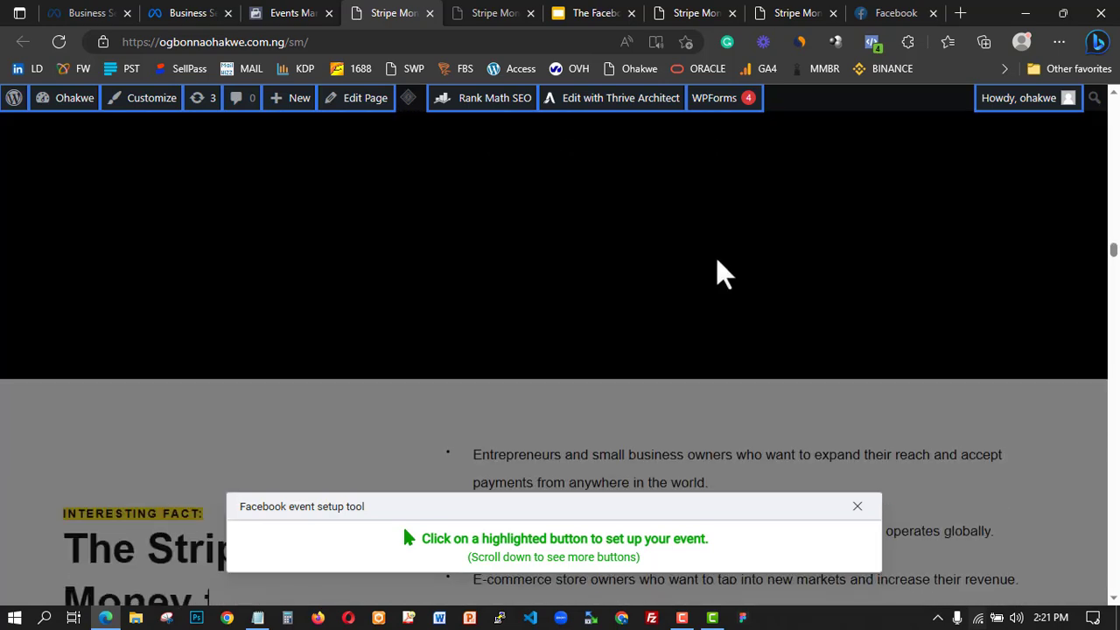
{"action": "scroll", "coordinate": [735, 249], "scroll_direction": "down", "scroll_amount": 4}
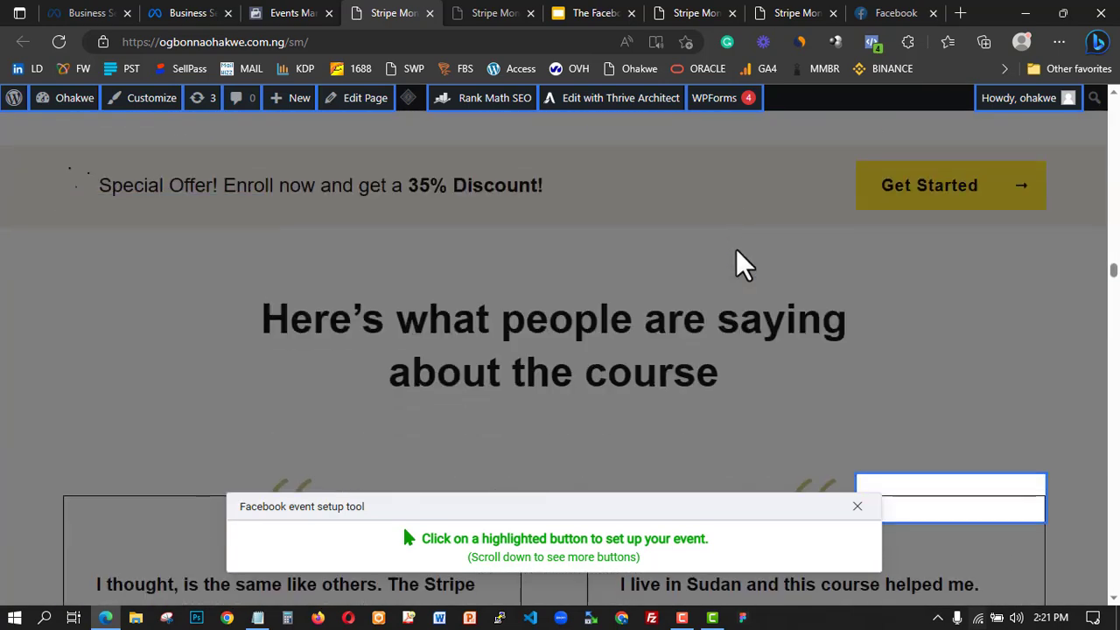
{"action": "scroll", "coordinate": [736, 249], "scroll_direction": "up", "scroll_amount": 2}
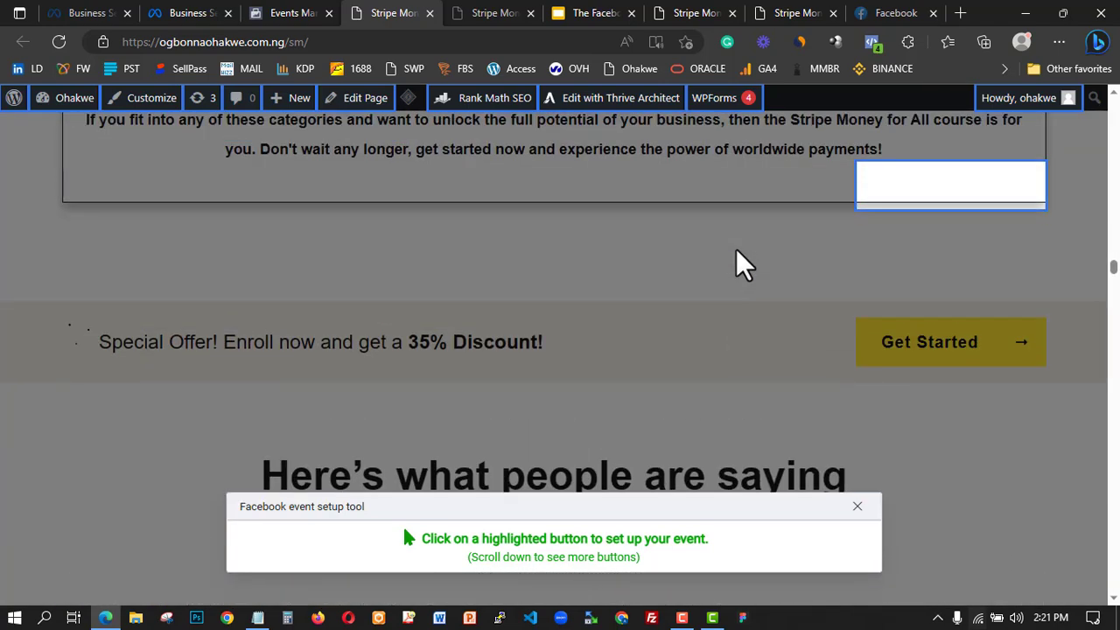
{"action": "left_click", "coordinate": [909, 334]}
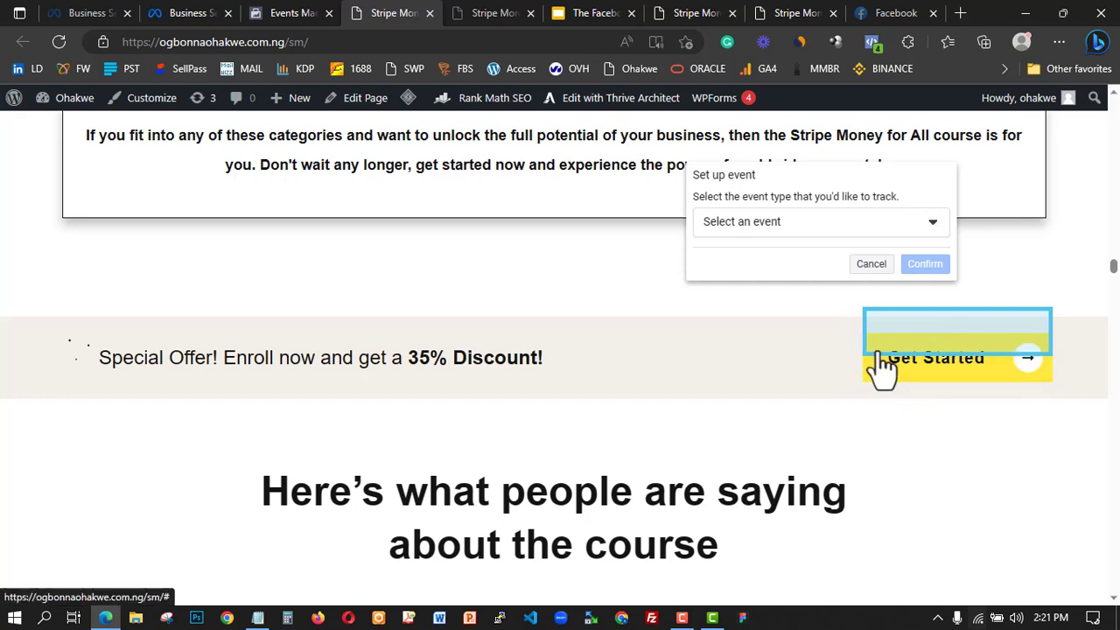
- Assign the Lead event type to the Get Started button and confirm it
{"action": "left_click", "coordinate": [824, 222]}
{"action": "scroll", "coordinate": [800, 380], "scroll_direction": "down", "scroll_amount": 2}
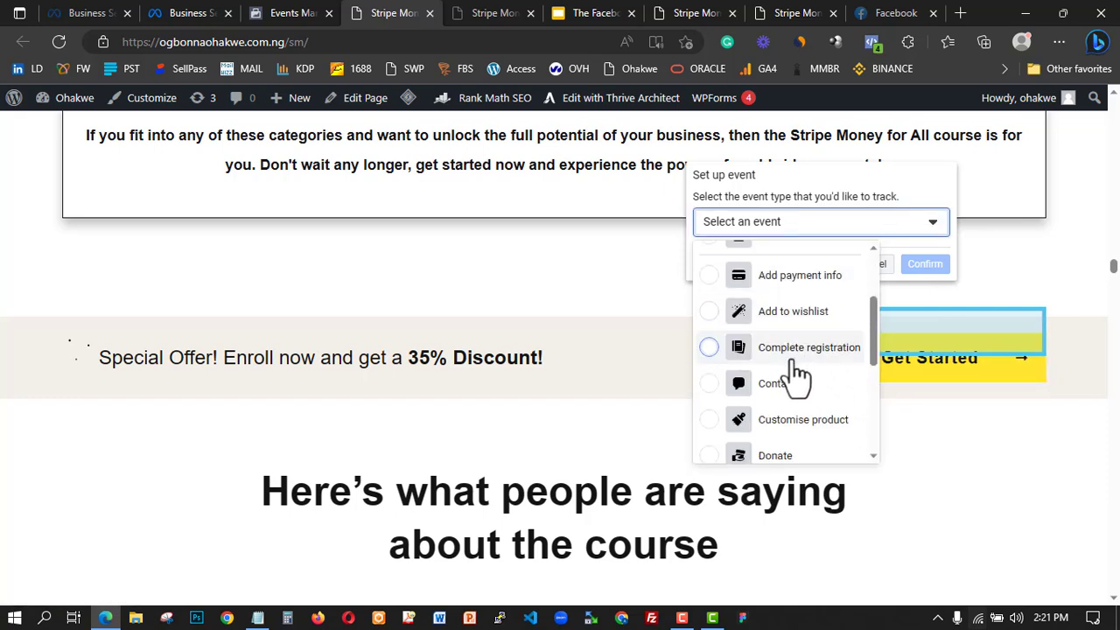
{"action": "scroll", "coordinate": [784, 350], "scroll_direction": "up", "scroll_amount": 1}
{"action": "scroll", "coordinate": [787, 352], "scroll_direction": "up", "scroll_amount": 1}
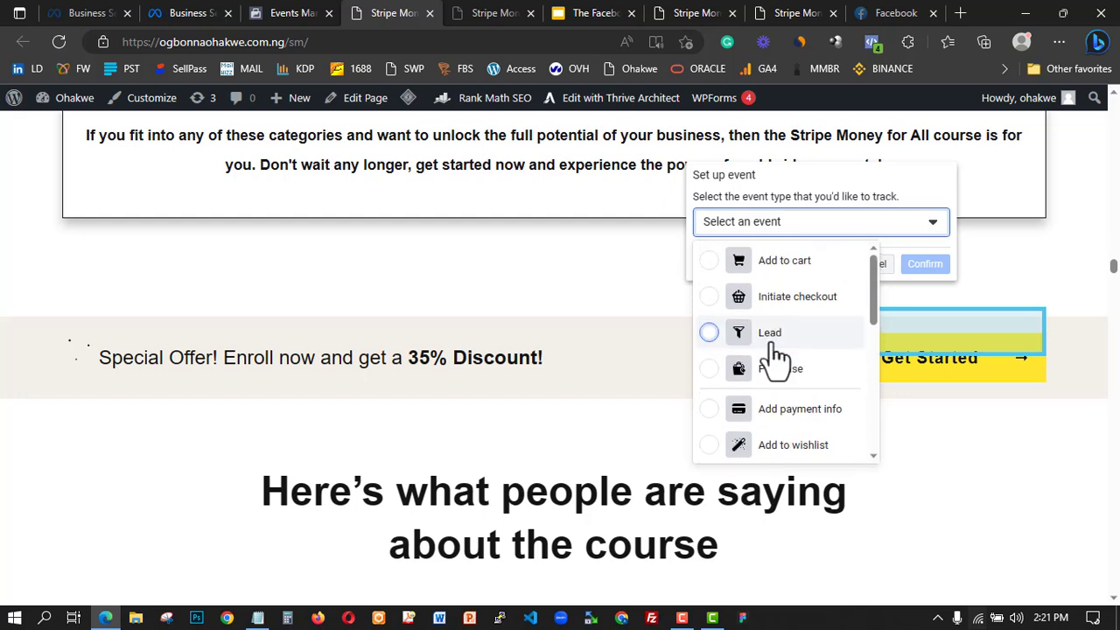
{"action": "left_click", "coordinate": [711, 334]}
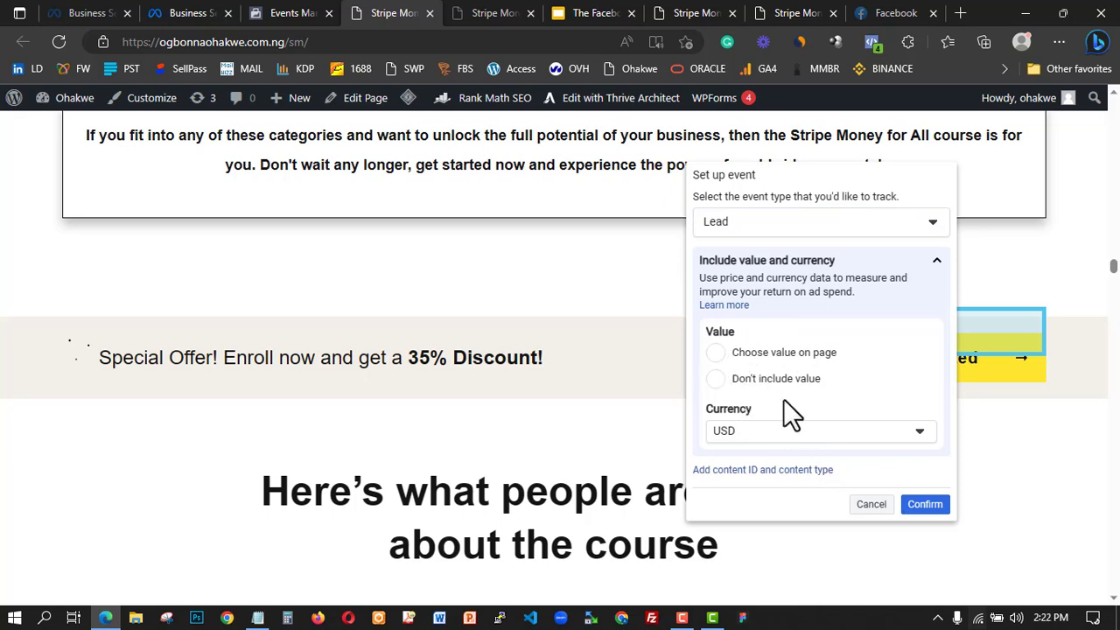
- Add a URL-based View content event that tracks when the URL equals the sales page's full address
{"action": "left_click_drag", "start_coordinate": [314, 166], "coordinate": [185, 168]}
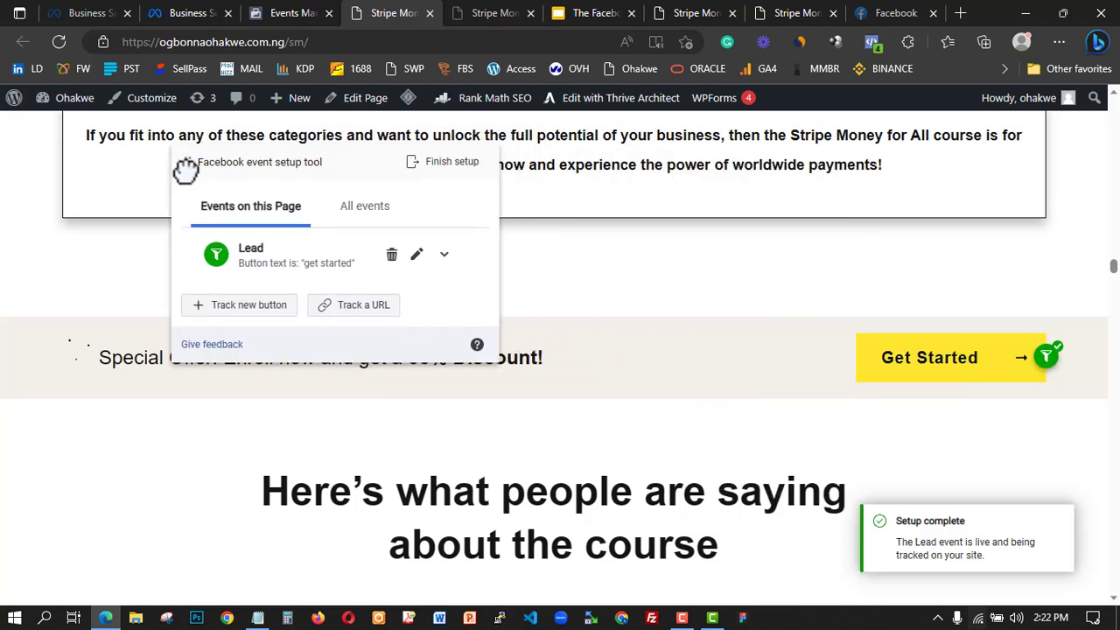
{"action": "left_click", "coordinate": [361, 307]}
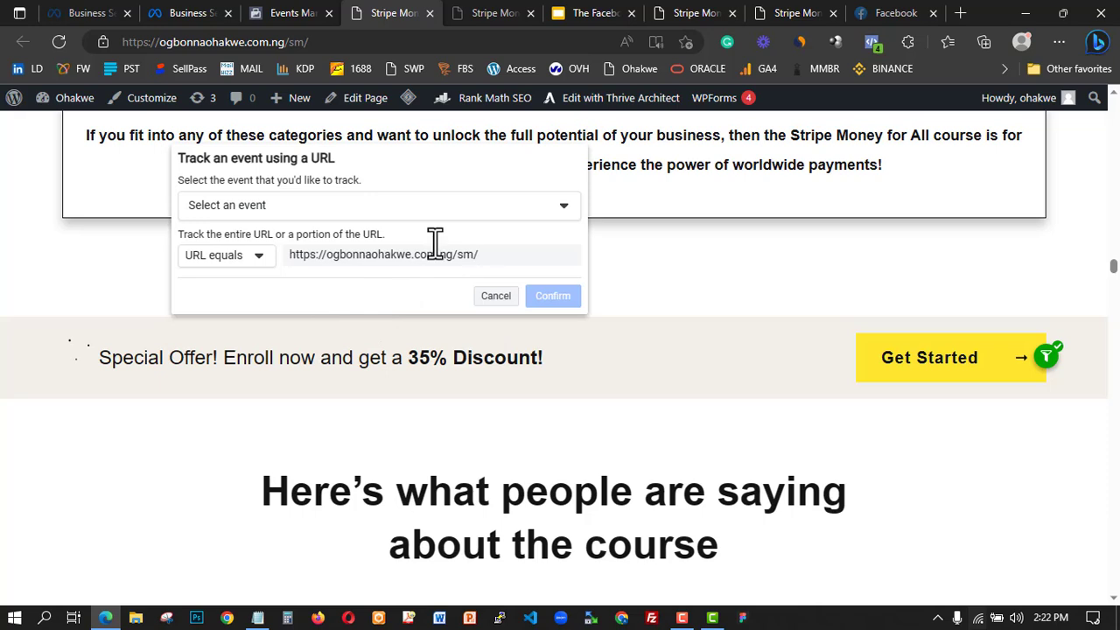
{"action": "left_click", "coordinate": [422, 206]}
{"action": "left_click_drag", "start_coordinate": [358, 286], "coordinate": [357, 407]}
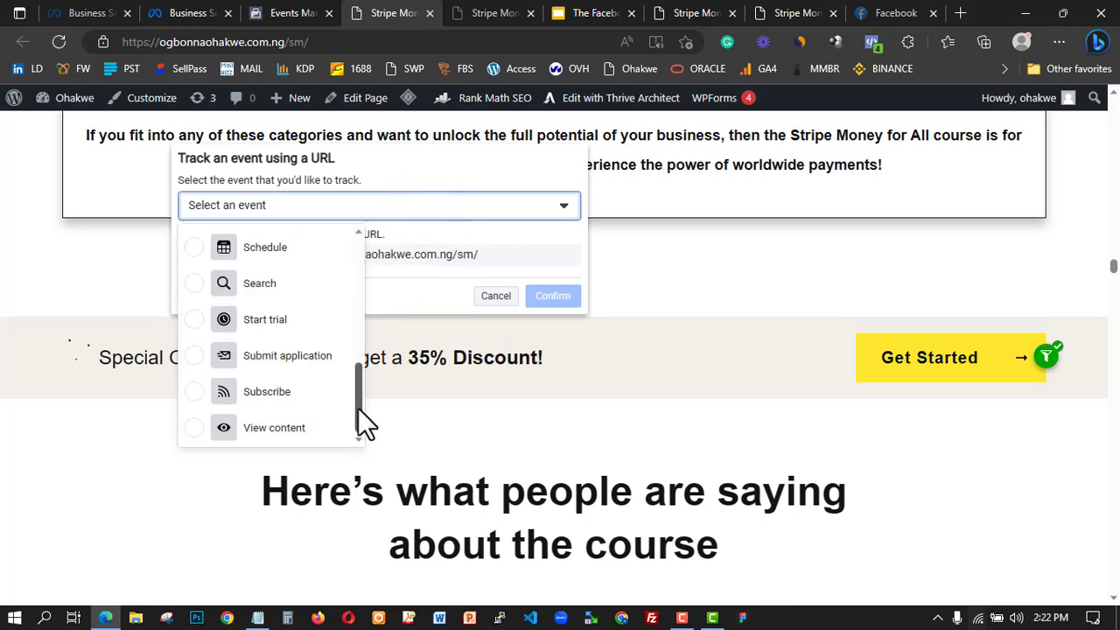
{"action": "left_click", "coordinate": [306, 428]}
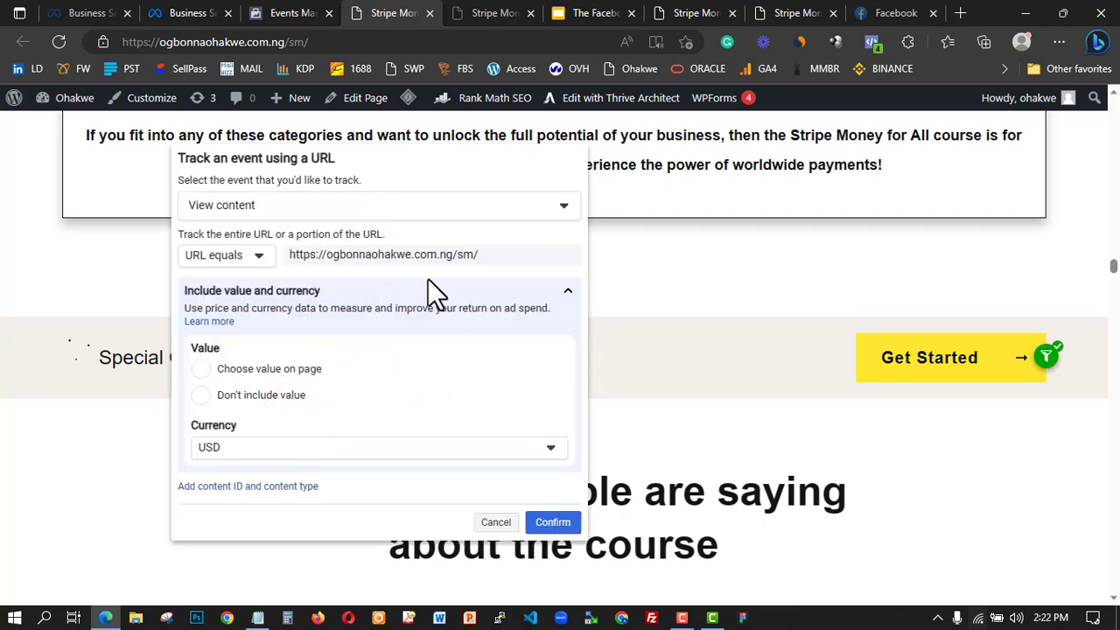
{"action": "left_click", "coordinate": [550, 523]}
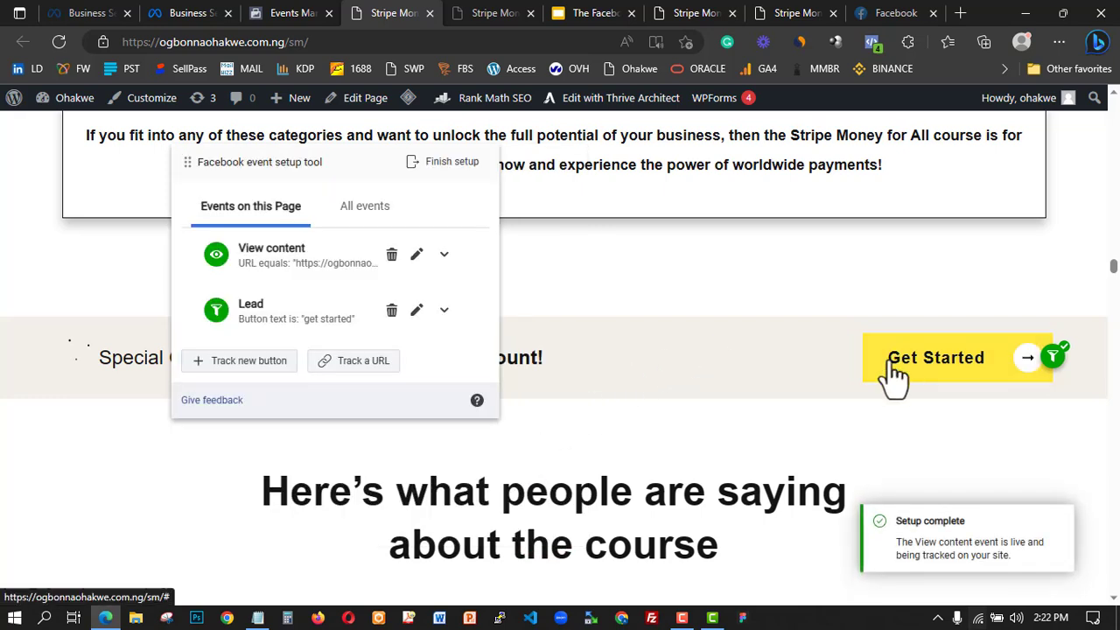
- Choose the Get It Now button below the $120 (N60,000) price box as a new button to track
{"action": "left_click", "coordinate": [267, 364]}
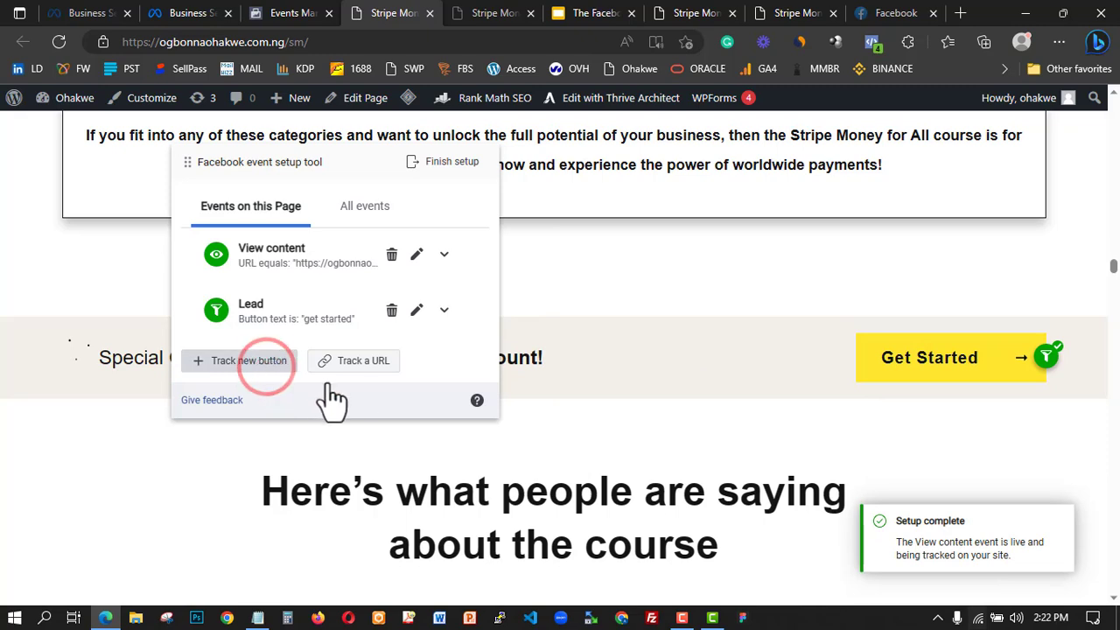
{"action": "scroll", "coordinate": [468, 331], "scroll_direction": "down", "scroll_amount": 15}
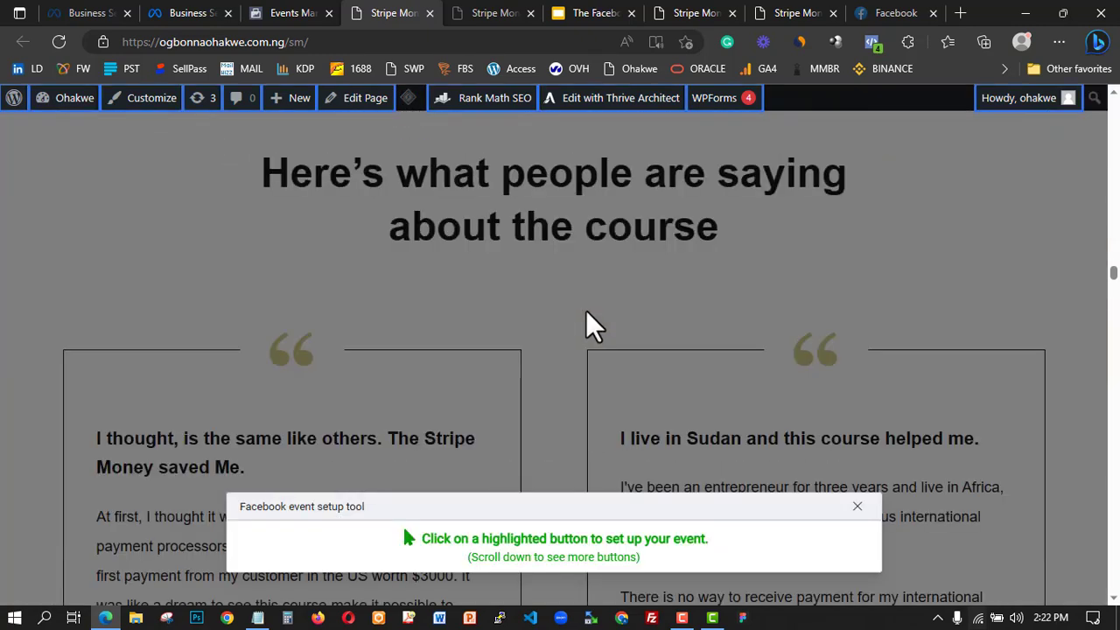
{"action": "scroll", "coordinate": [553, 354], "scroll_direction": "down", "scroll_amount": 3}
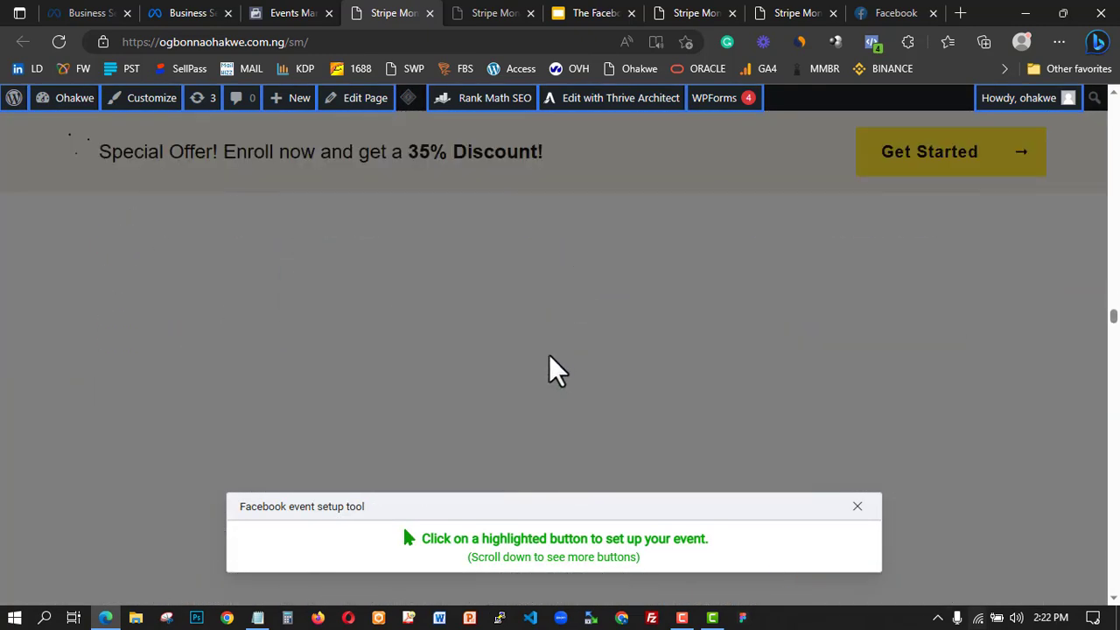
{"action": "scroll", "coordinate": [539, 366], "scroll_direction": "down", "scroll_amount": 5}
{"action": "scroll", "coordinate": [525, 373], "scroll_direction": "down", "scroll_amount": 8}
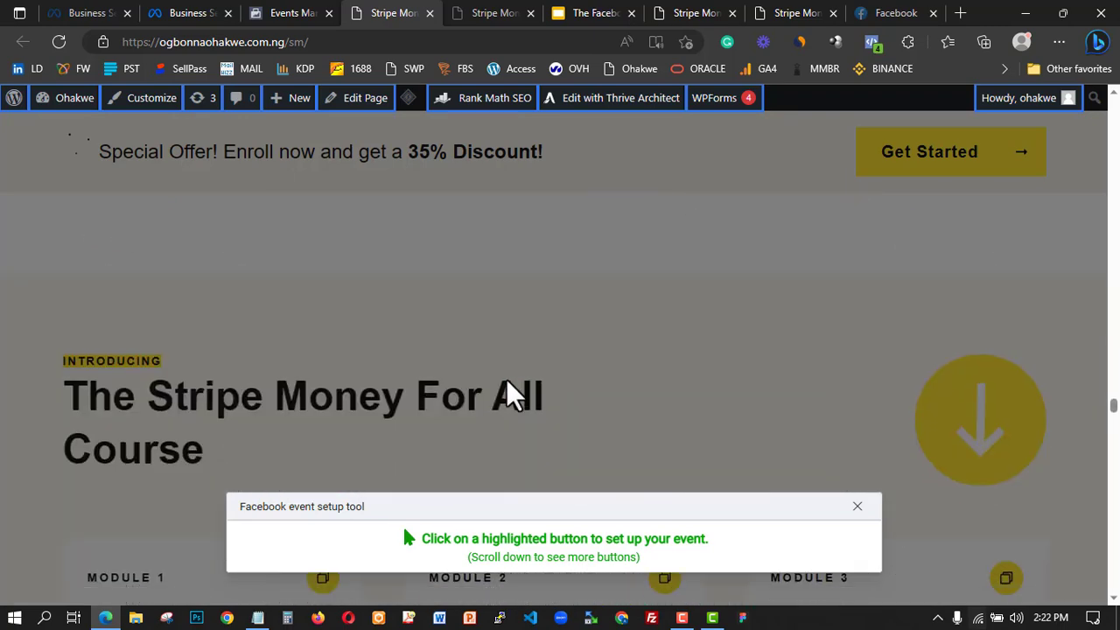
{"action": "scroll", "coordinate": [498, 400], "scroll_direction": "up", "scroll_amount": 3}
{"action": "scroll", "coordinate": [495, 400], "scroll_direction": "down", "scroll_amount": 10}
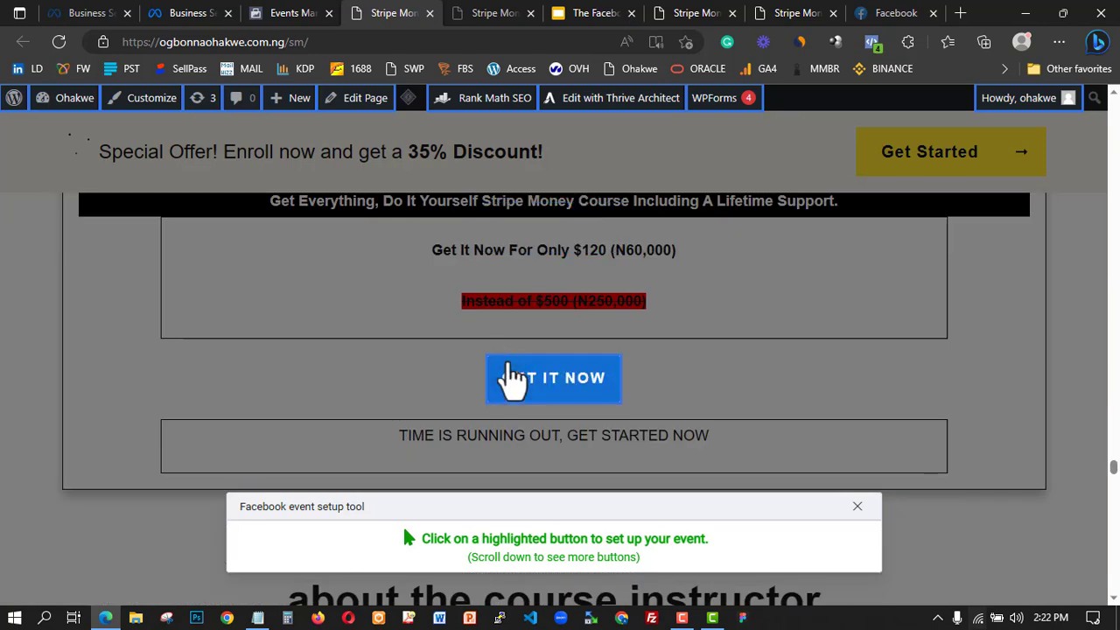
{"action": "left_click", "coordinate": [542, 372]}
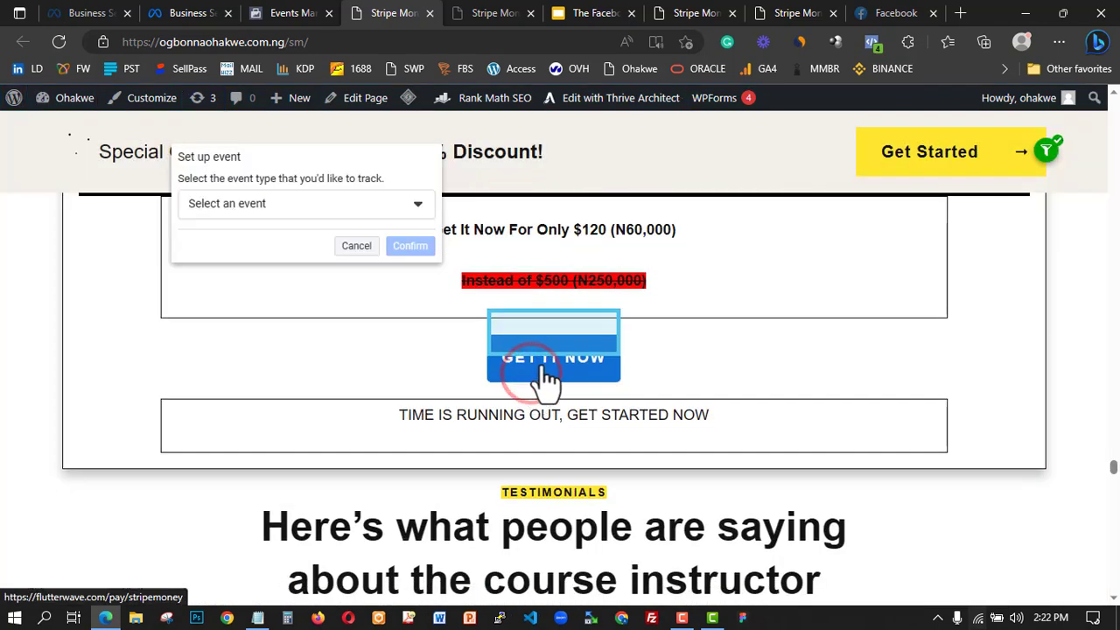
- Assign the Lead event type to the Get It Now button and confirm it
{"action": "left_click", "coordinate": [272, 202]}
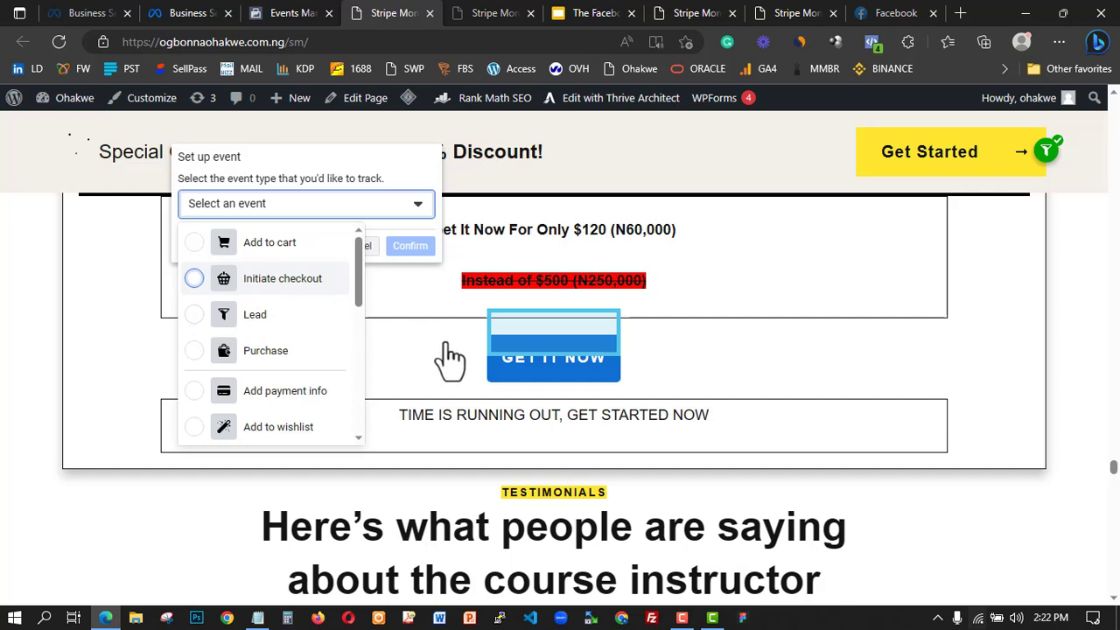
{"action": "scroll", "coordinate": [514, 366], "scroll_direction": "down", "scroll_amount": 1}
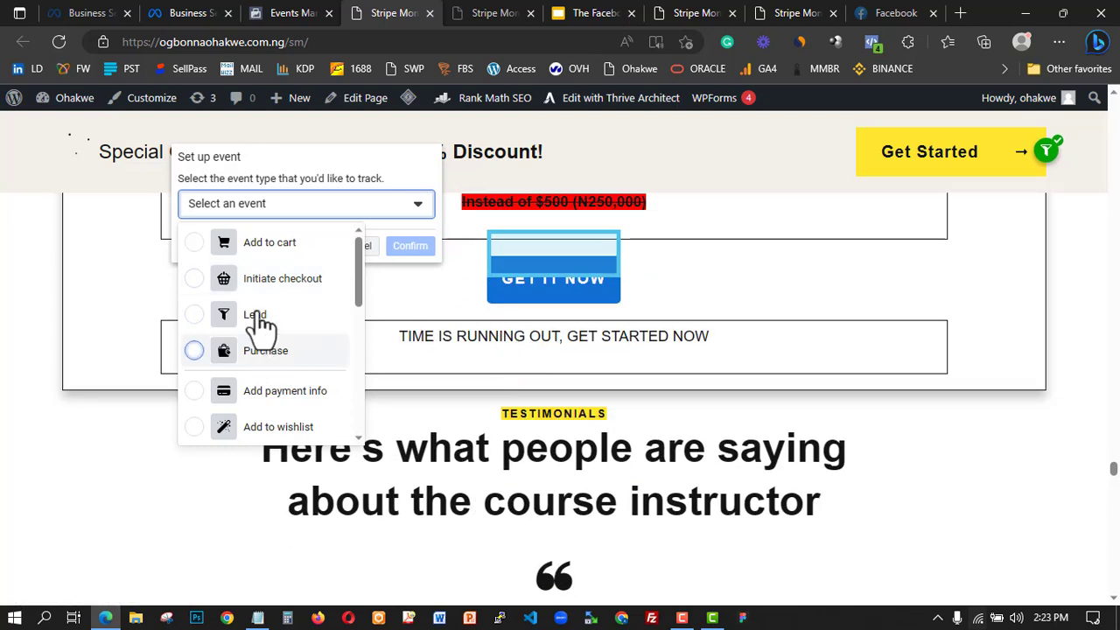
{"action": "scroll", "coordinate": [253, 342], "scroll_direction": "down", "scroll_amount": 1}
{"action": "left_click", "coordinate": [198, 281]}
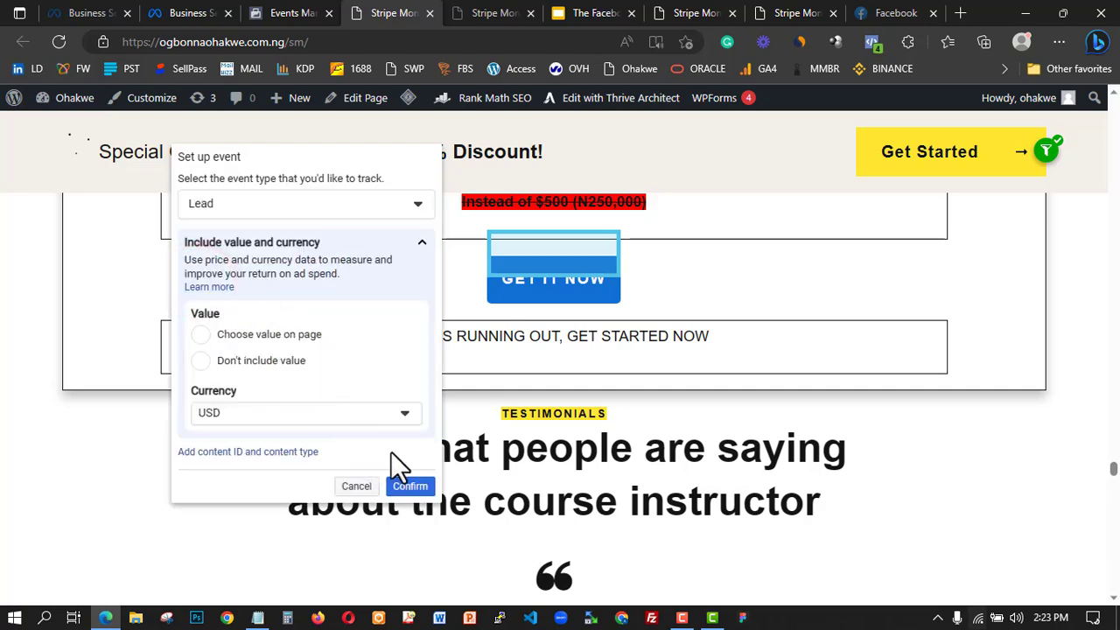
{"action": "left_click", "coordinate": [410, 486]}
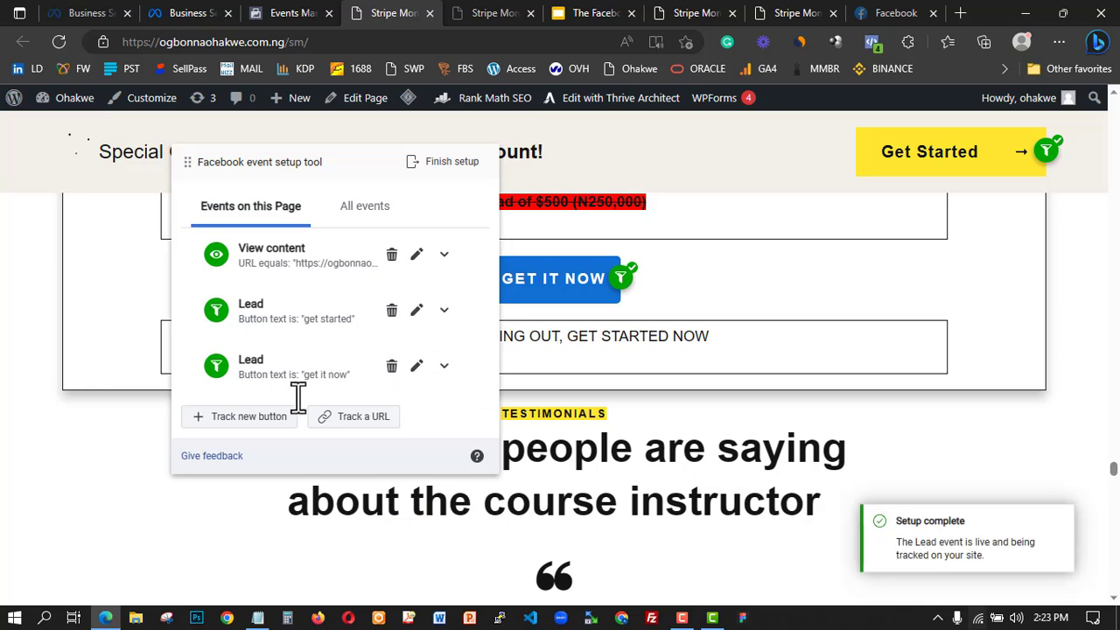
- Look through the rest of the sales page for further buttons to track, down to the last Get It Now offer
{"action": "left_click", "coordinate": [259, 417]}
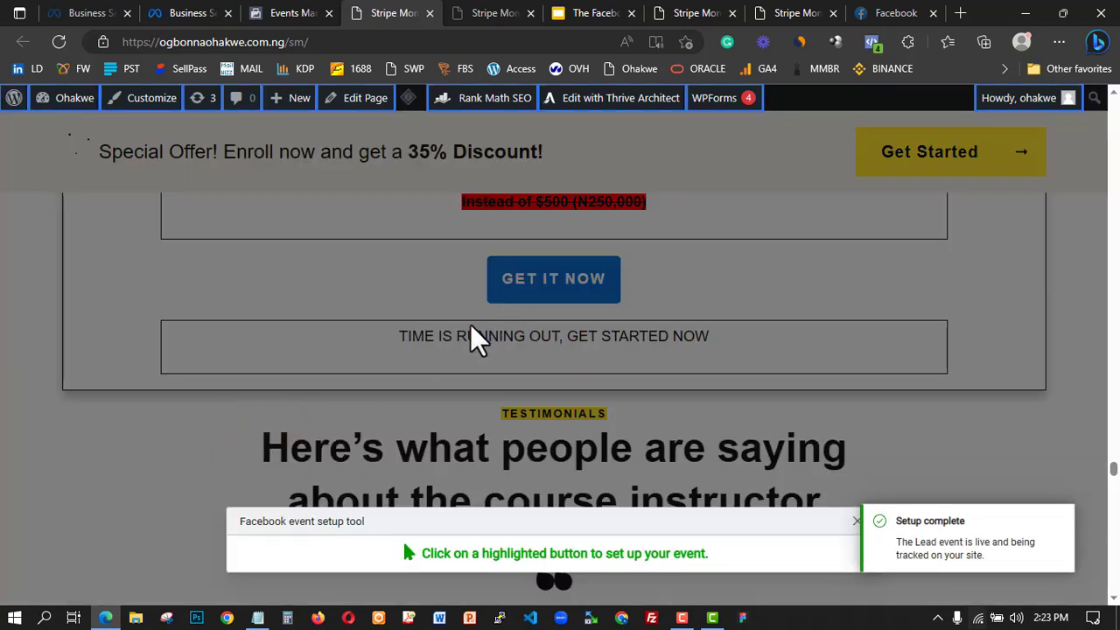
{"action": "scroll", "coordinate": [449, 285], "scroll_direction": "down", "scroll_amount": 8}
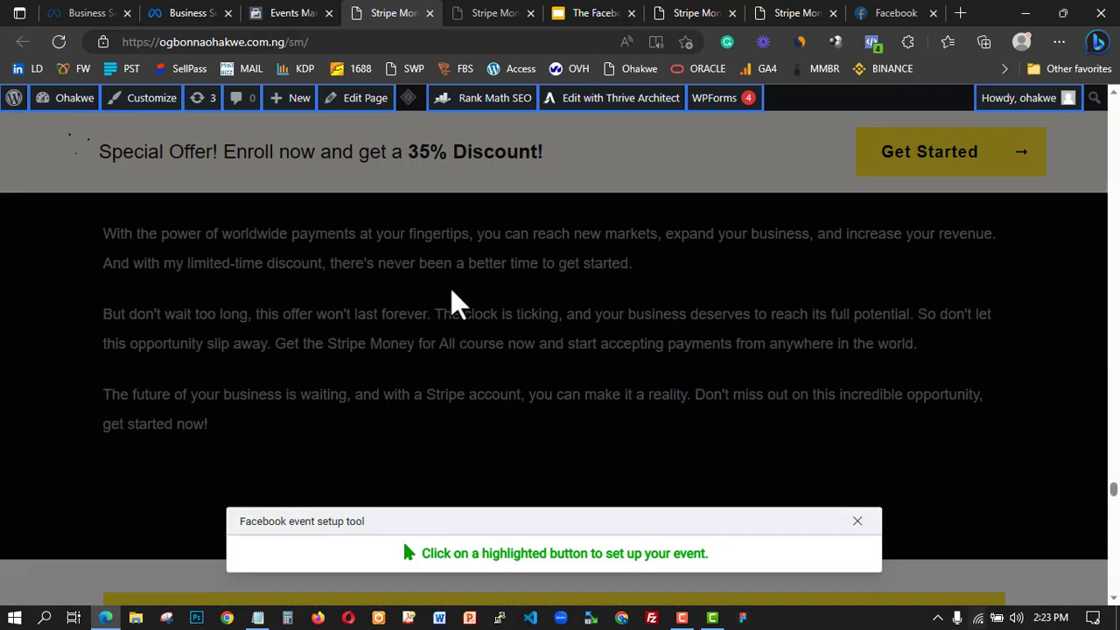
{"action": "scroll", "coordinate": [451, 288], "scroll_direction": "down", "scroll_amount": 10}
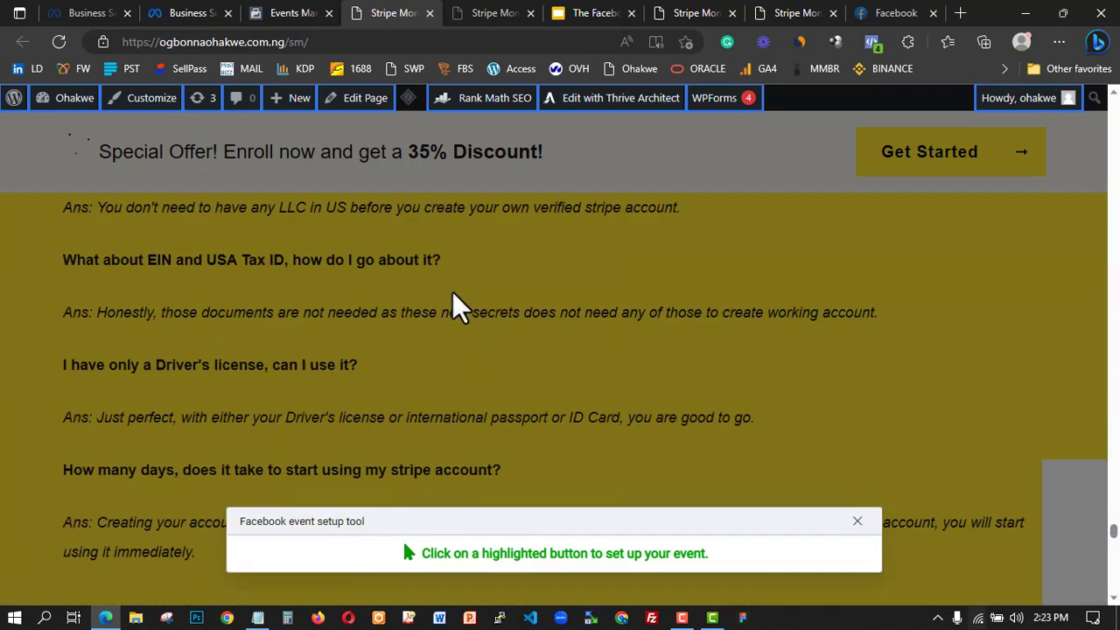
{"action": "scroll", "coordinate": [452, 293], "scroll_direction": "down", "scroll_amount": 12}
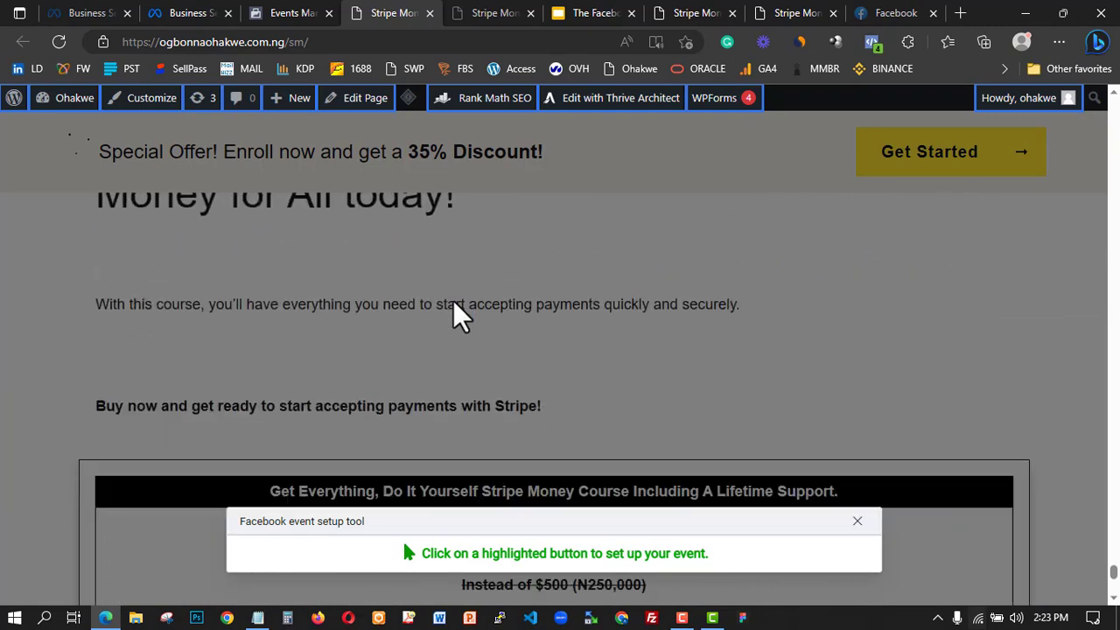
{"action": "scroll", "coordinate": [454, 300], "scroll_direction": "down", "scroll_amount": 4}
{"action": "scroll", "coordinate": [513, 342], "scroll_direction": "up", "scroll_amount": 3}
{"action": "scroll", "coordinate": [545, 430], "scroll_direction": "down", "scroll_amount": 1}
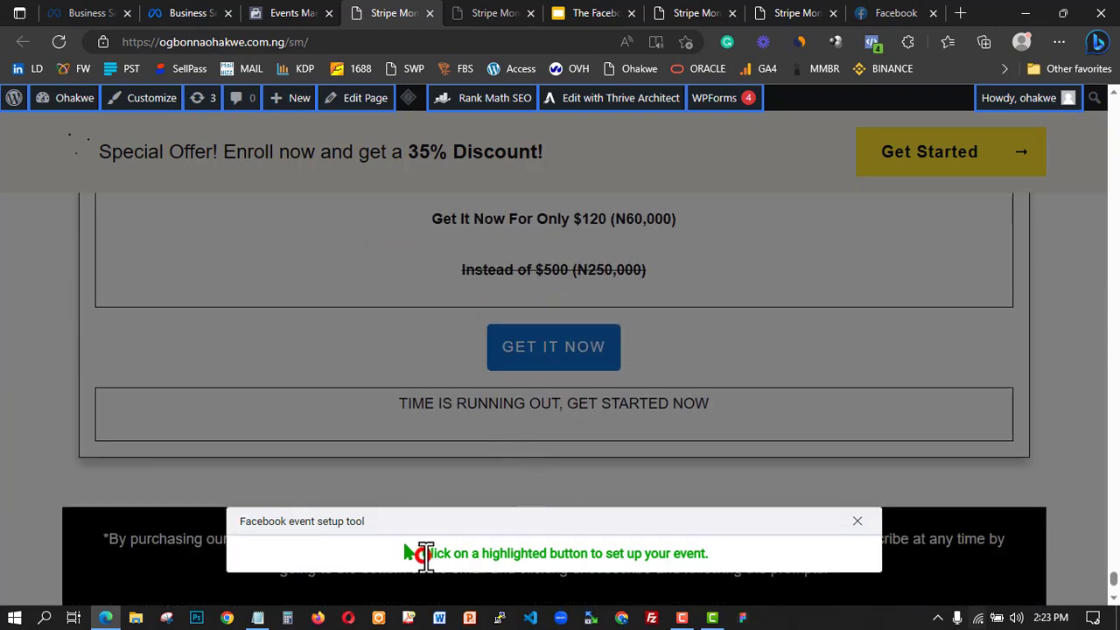
{"action": "left_click", "coordinate": [856, 522]}
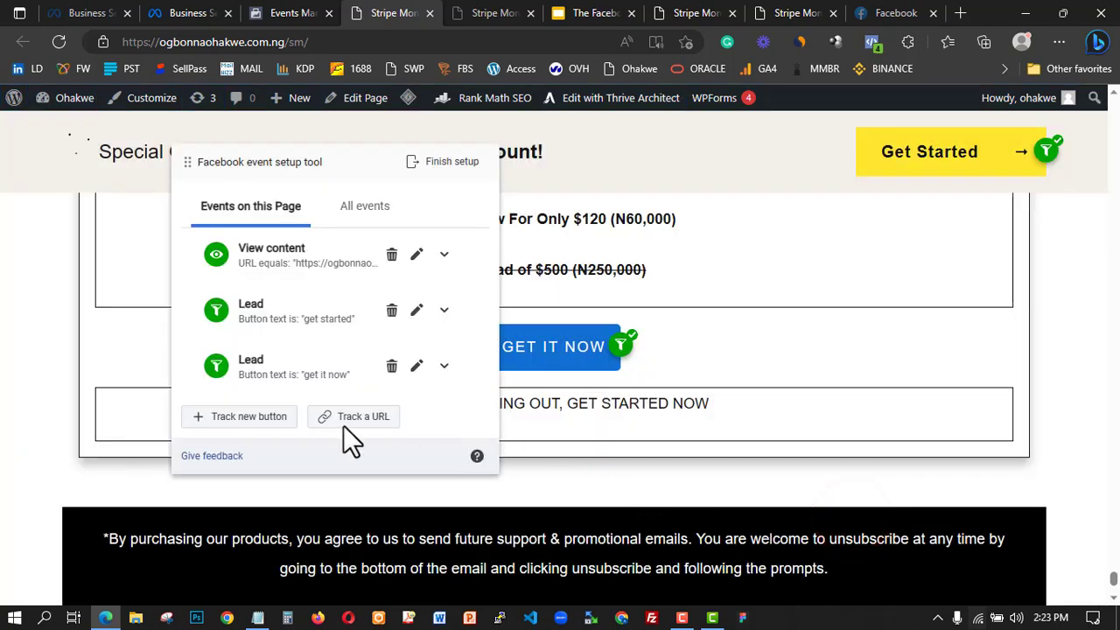
- Move the event setup panel away from the offer box and review both the list of all events and the events on this page
{"action": "left_click_drag", "start_coordinate": [190, 168], "coordinate": [729, 178]}
{"action": "left_click", "coordinate": [756, 427]}
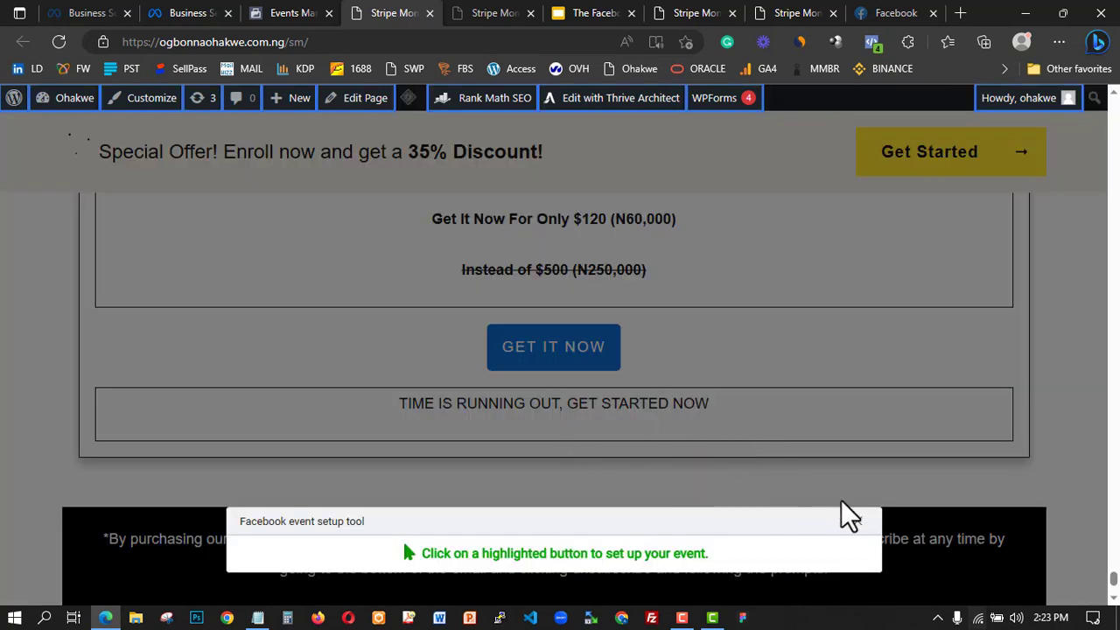
{"action": "left_click", "coordinate": [857, 521]}
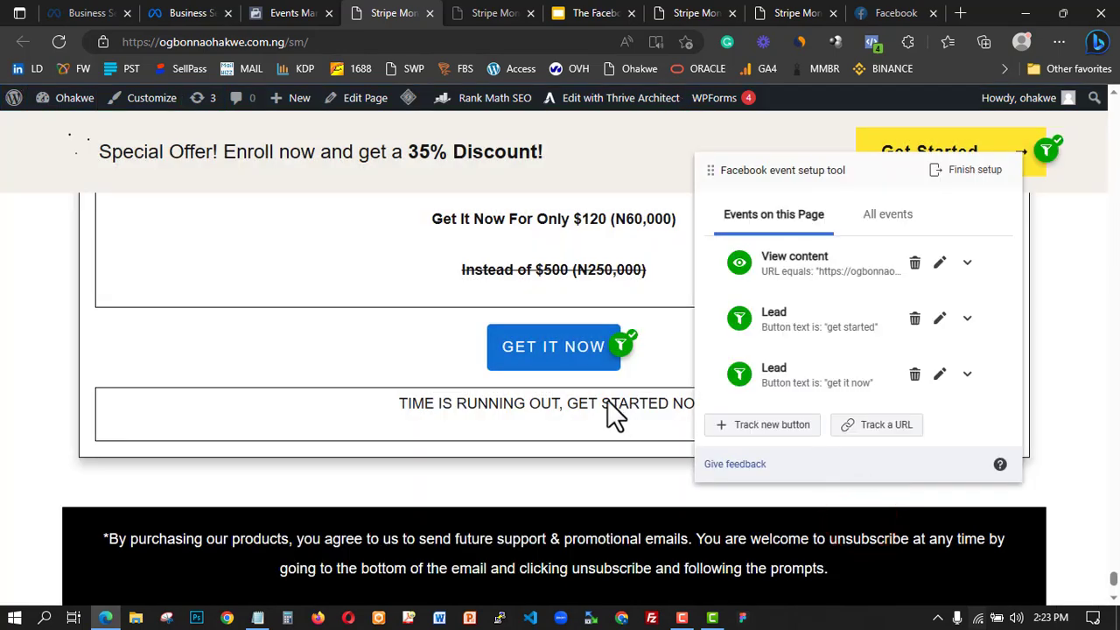
{"action": "scroll", "coordinate": [493, 326], "scroll_direction": "down", "scroll_amount": 2}
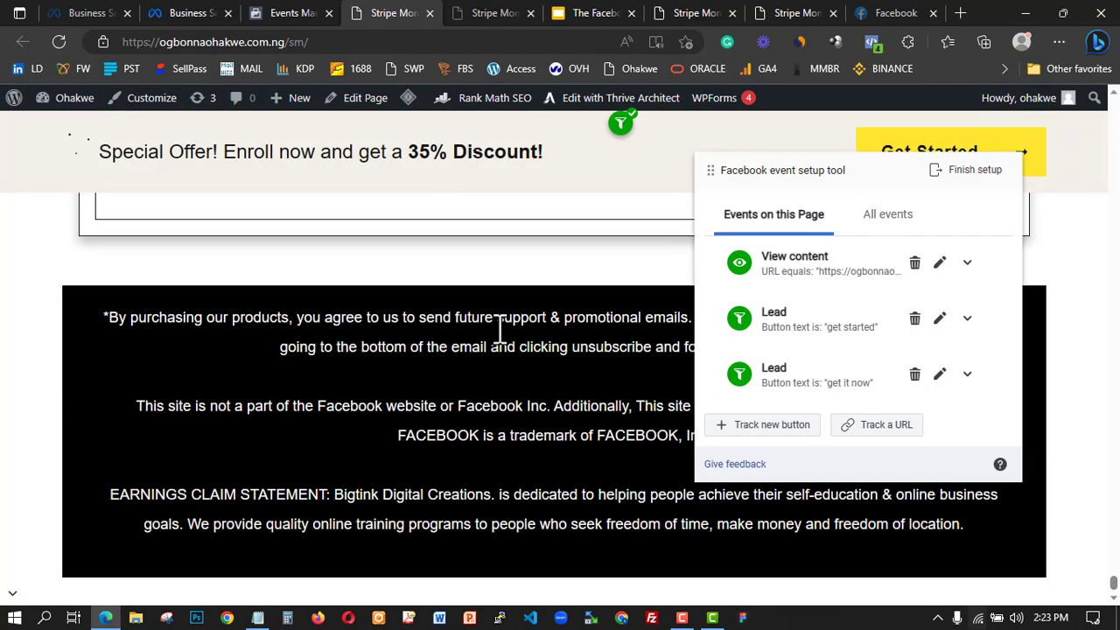
{"action": "scroll", "coordinate": [565, 315], "scroll_direction": "up", "scroll_amount": 4}
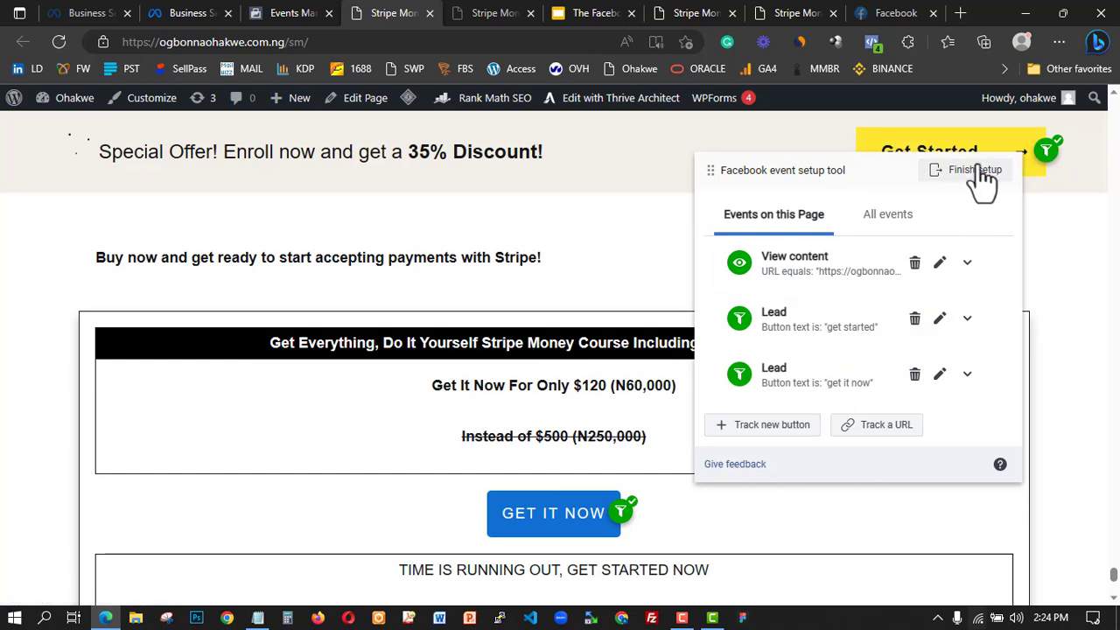
{"action": "left_click", "coordinate": [912, 219]}
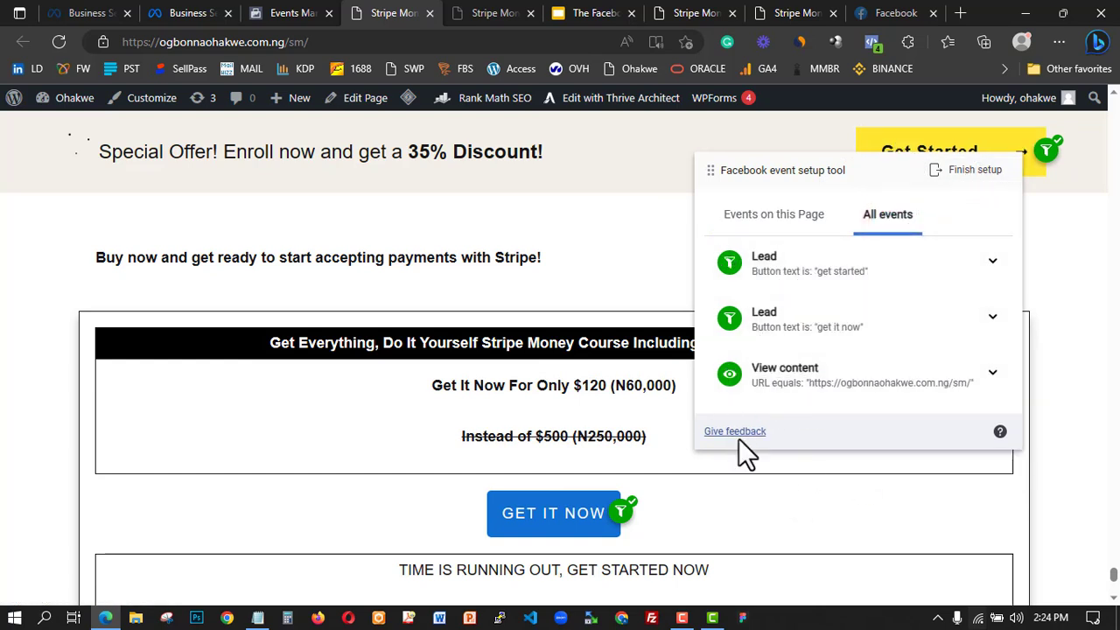
{"action": "left_click", "coordinate": [789, 225]}
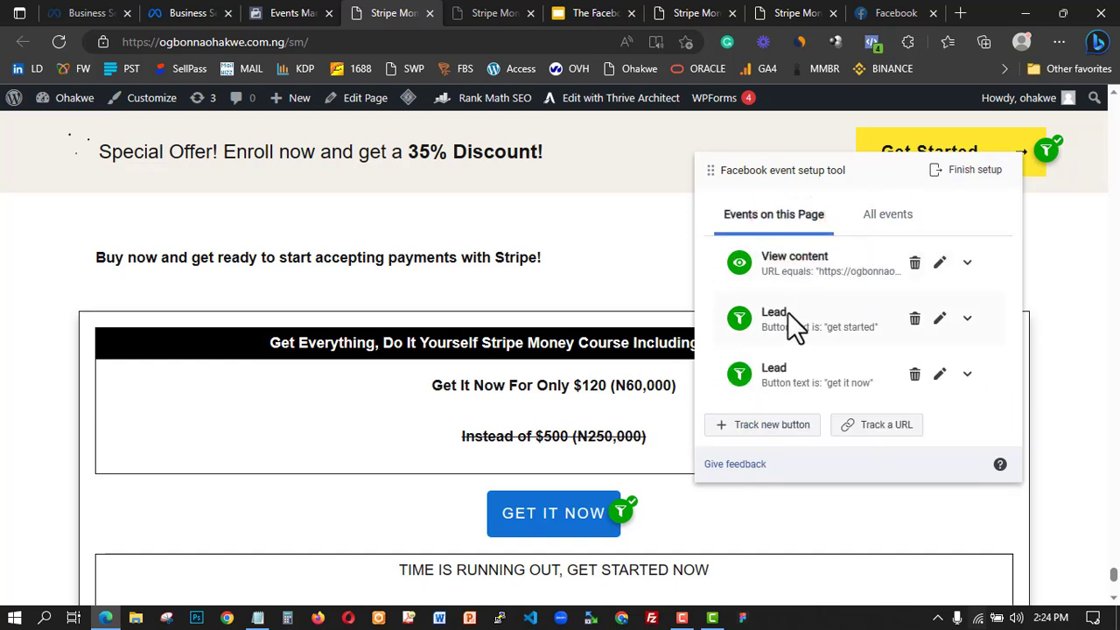
- Finish the event setup and skip the feedback question, opting not to be asked again
{"action": "left_click", "coordinate": [951, 168]}
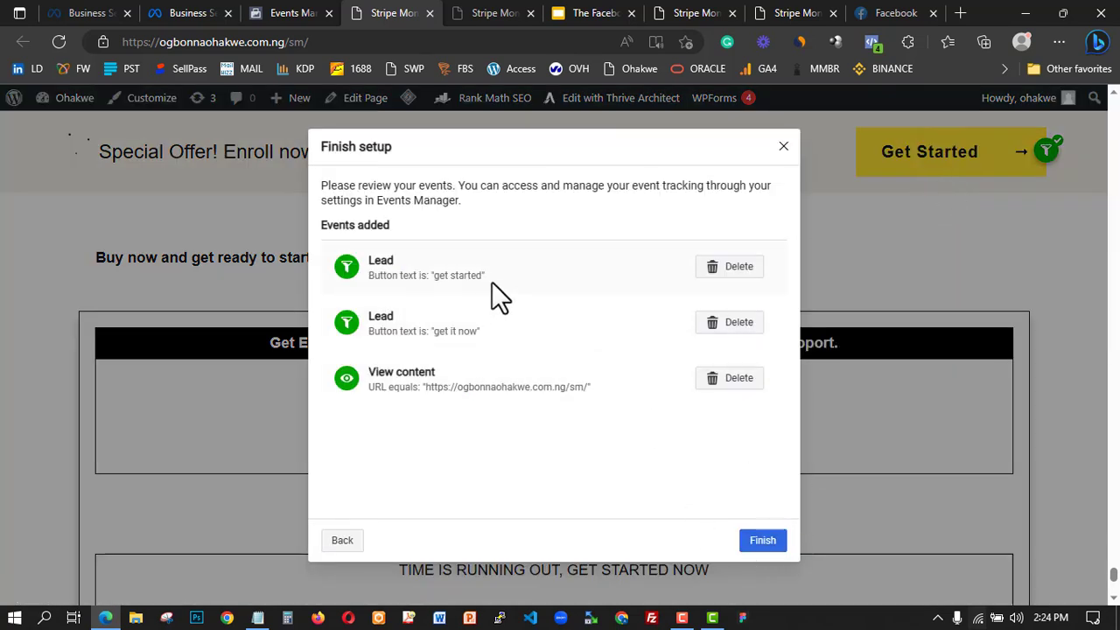
{"action": "left_click", "coordinate": [759, 542]}
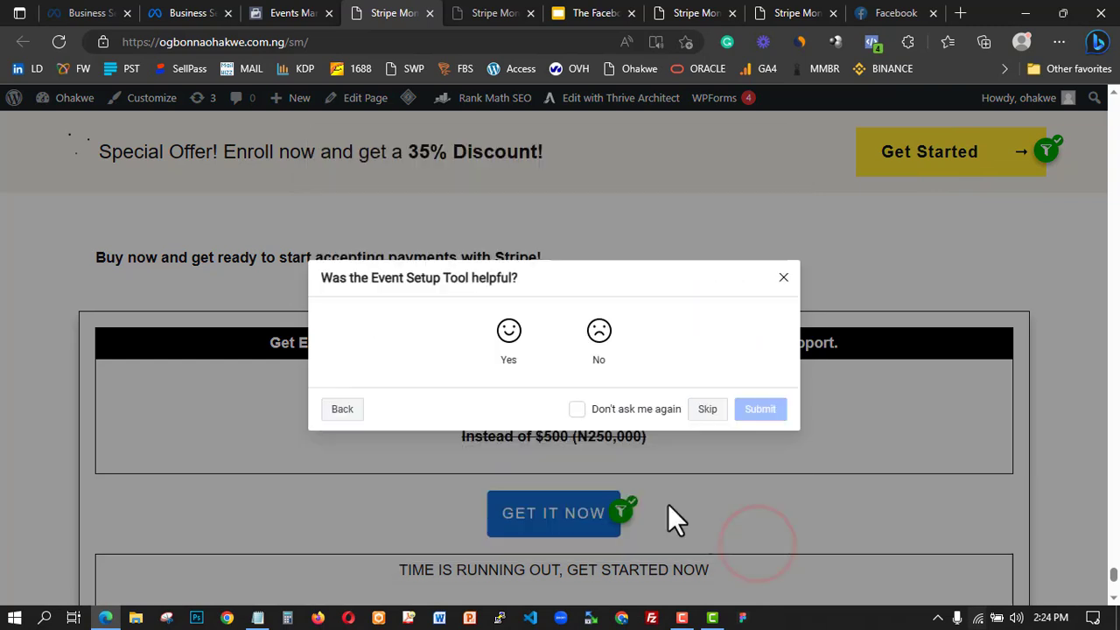
{"action": "left_click", "coordinate": [599, 412]}
{"action": "left_click", "coordinate": [708, 409]}
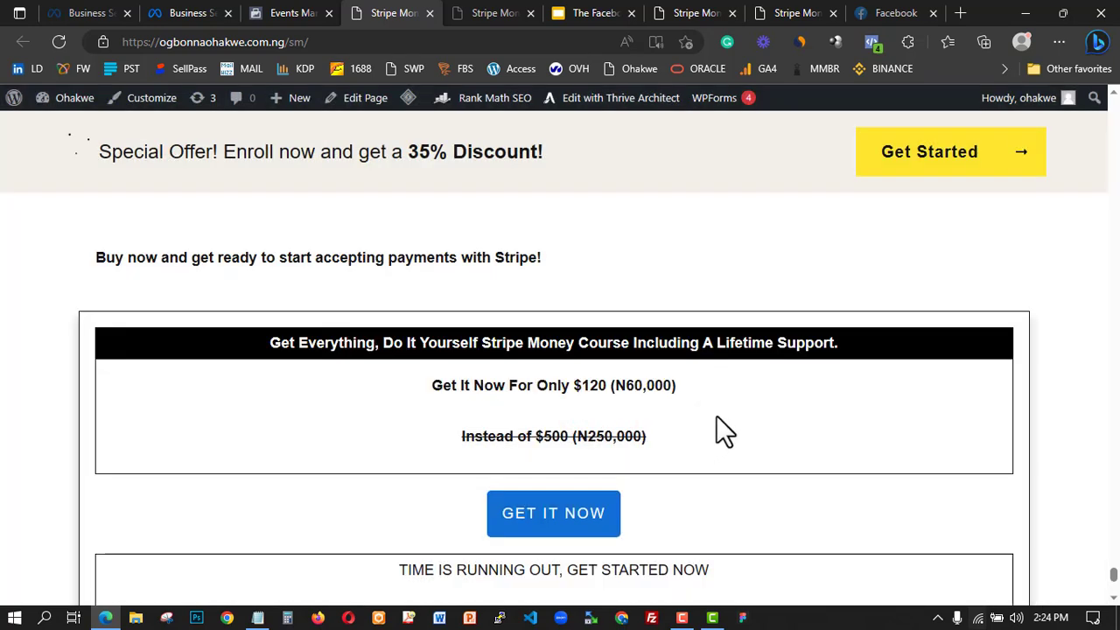
- Close the sales page, then reload the Page Views pixel overview in Events Manager and collapse the Conversions API banner to reach the event list
{"action": "key", "text": "ctrl+w"}
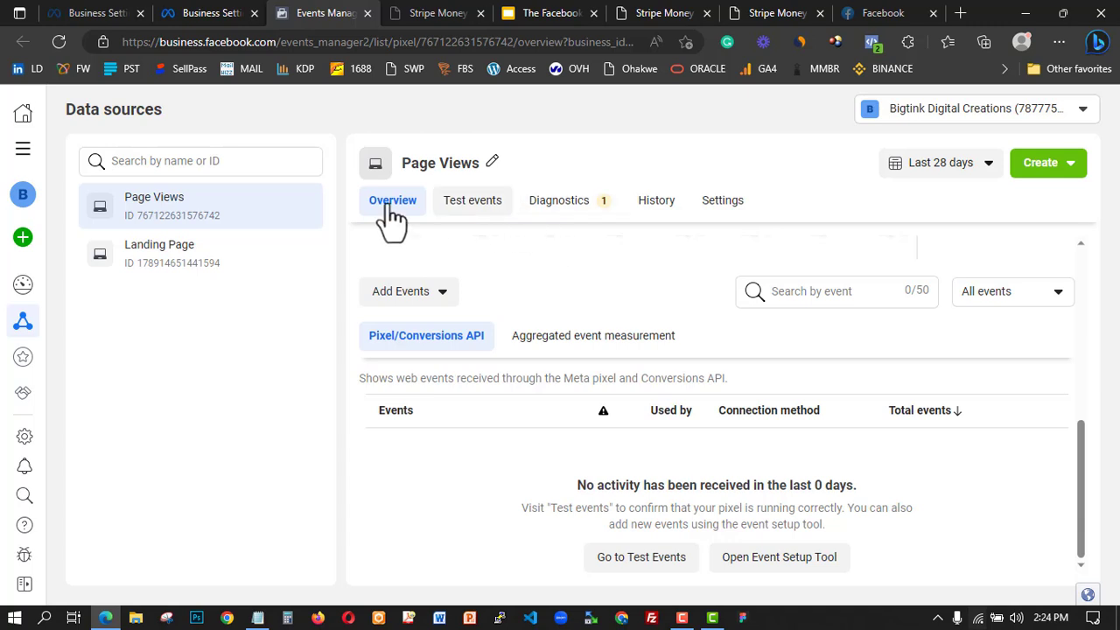
{"action": "left_click", "coordinate": [59, 42]}
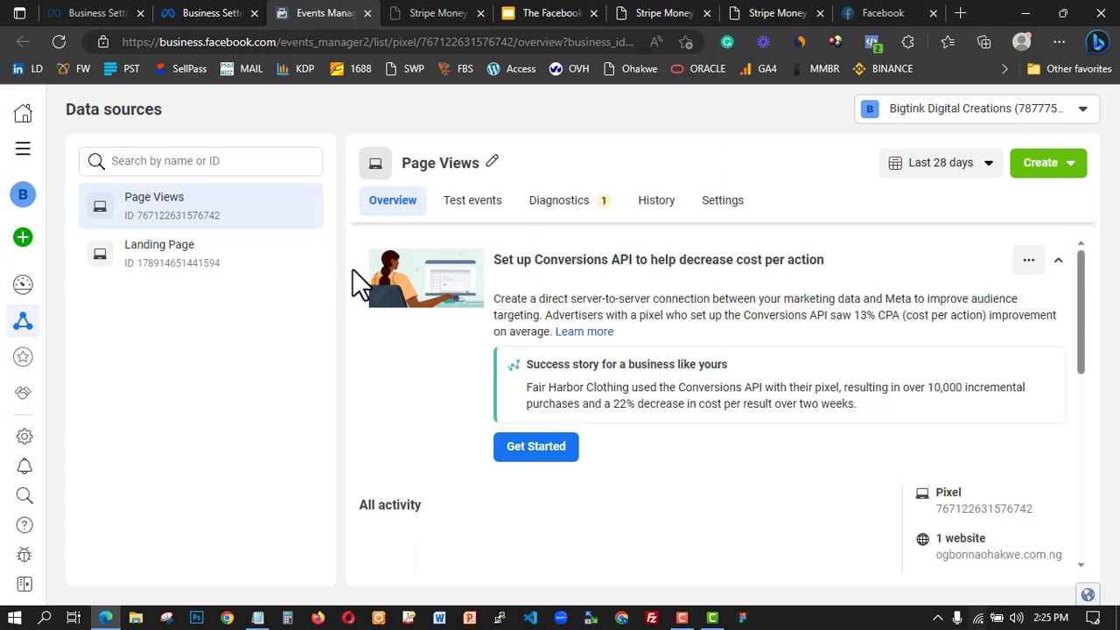
{"action": "left_click", "coordinate": [1059, 261]}
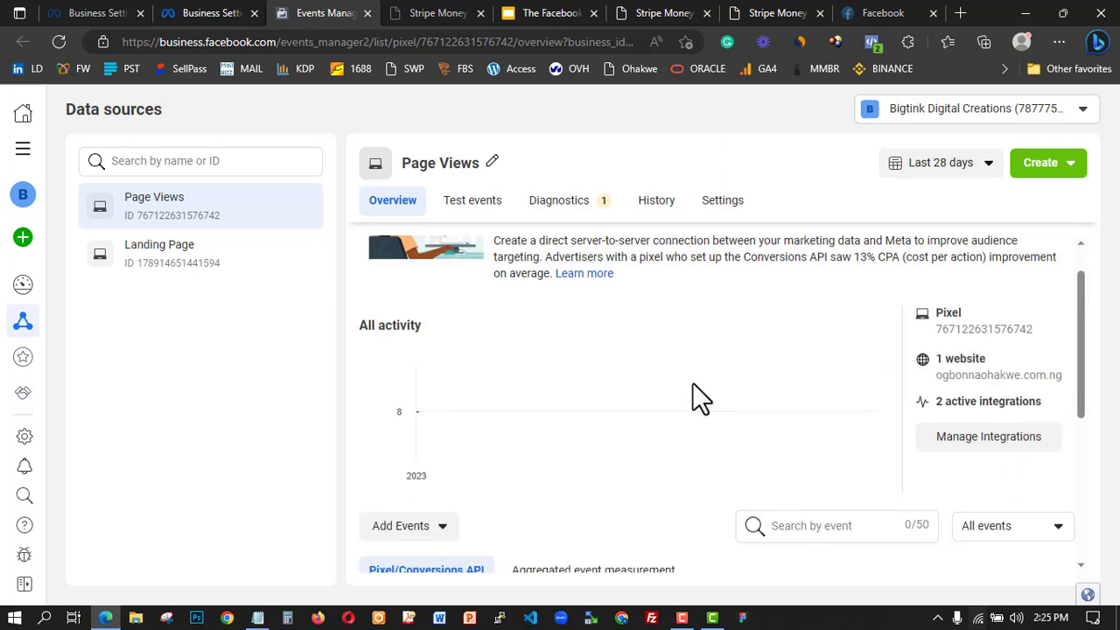
{"action": "scroll", "coordinate": [577, 403], "scroll_direction": "down", "scroll_amount": 3}
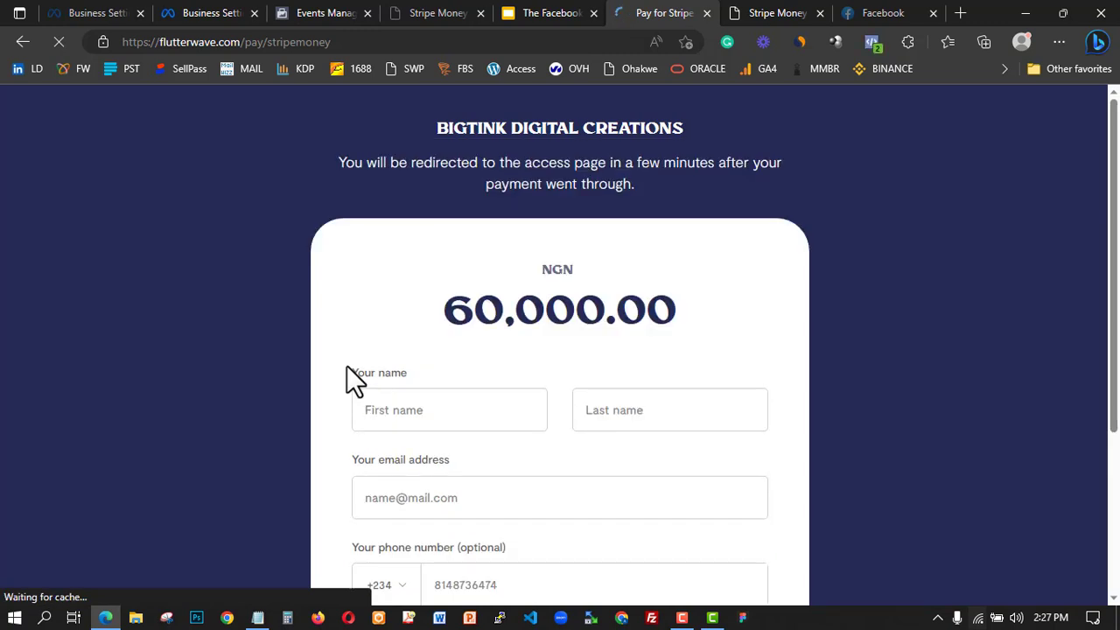
- Compare the Page Views pixel's event list in Events Manager with the offer section on the Stripe Money sales page
{"action": "left_click", "coordinate": [335, 12]}
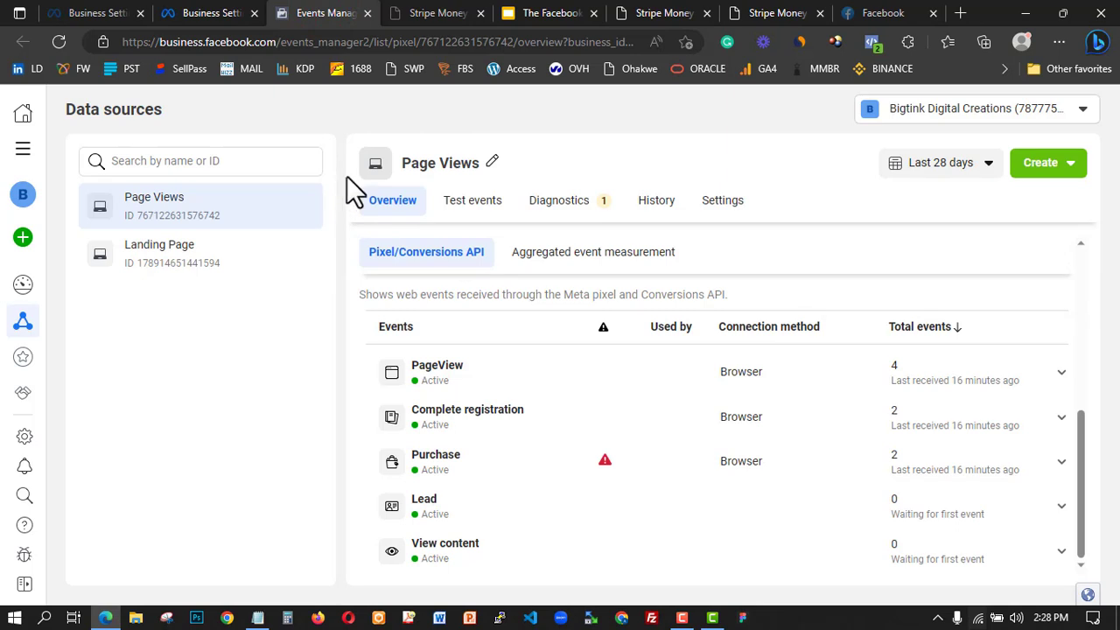
{"action": "left_click", "coordinate": [655, 13]}
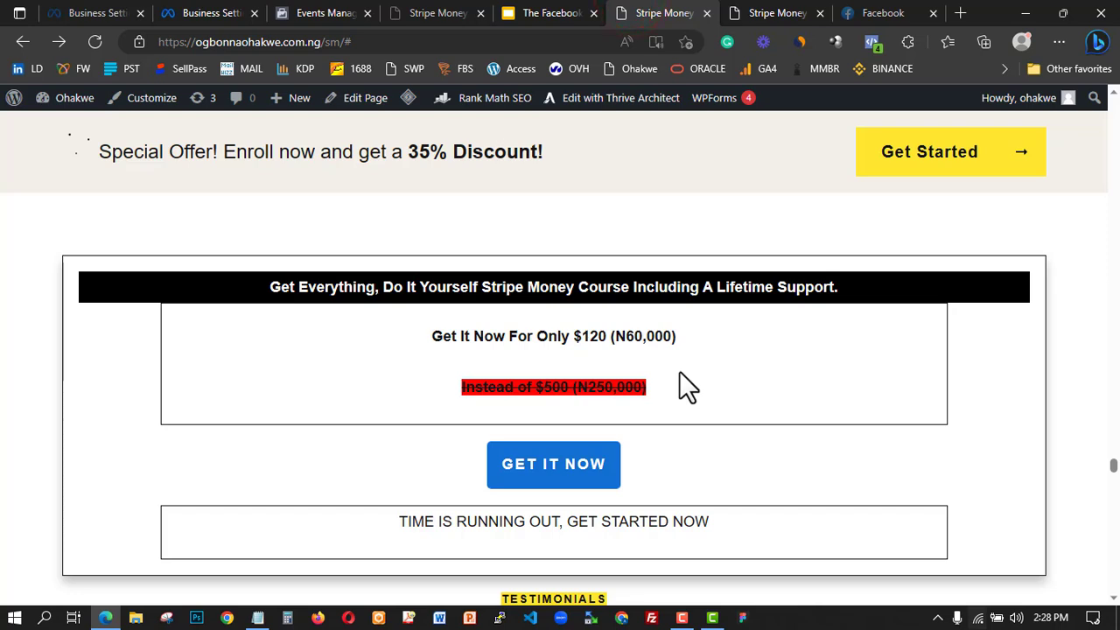
{"action": "left_click", "coordinate": [326, 11]}
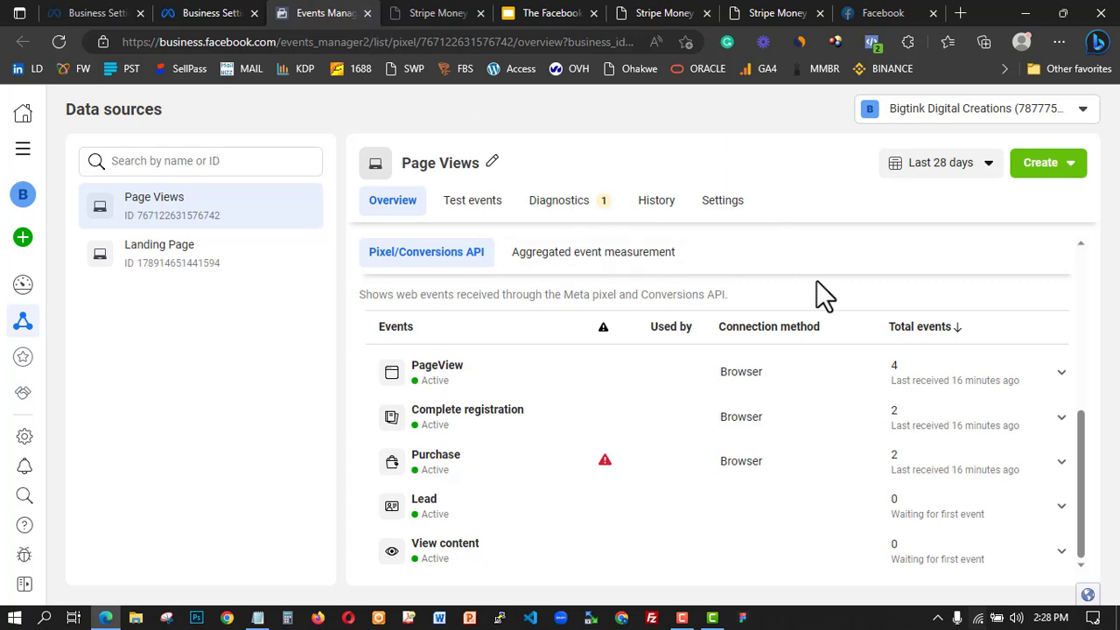
{"action": "left_click", "coordinate": [657, 12]}
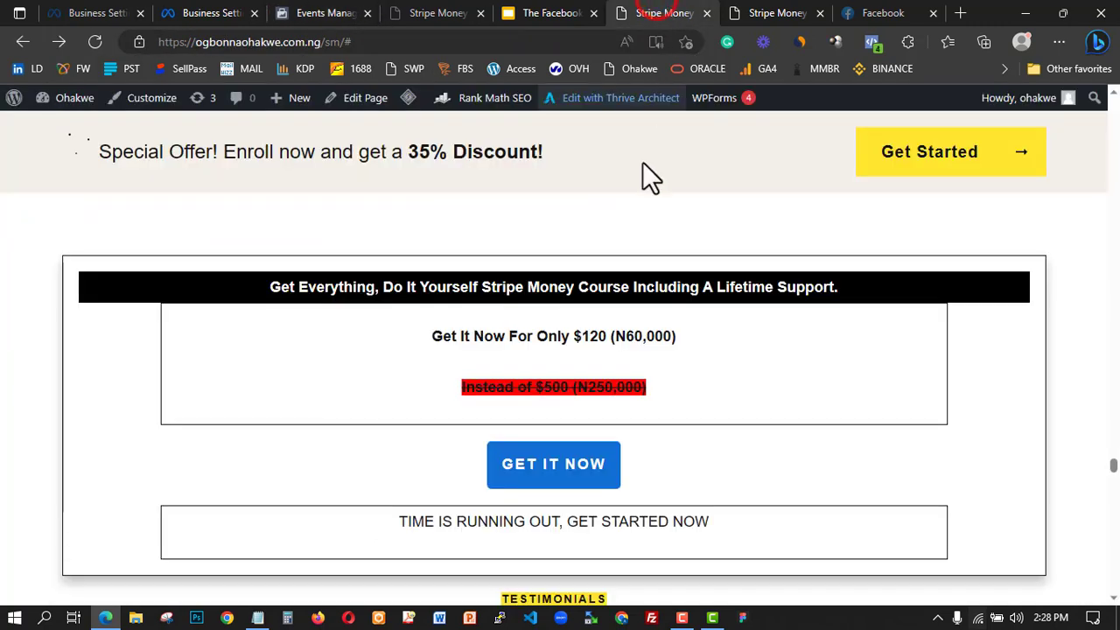
- Return to Events Manager and open the creation options for the Page Views pixel
{"action": "left_click", "coordinate": [327, 12]}
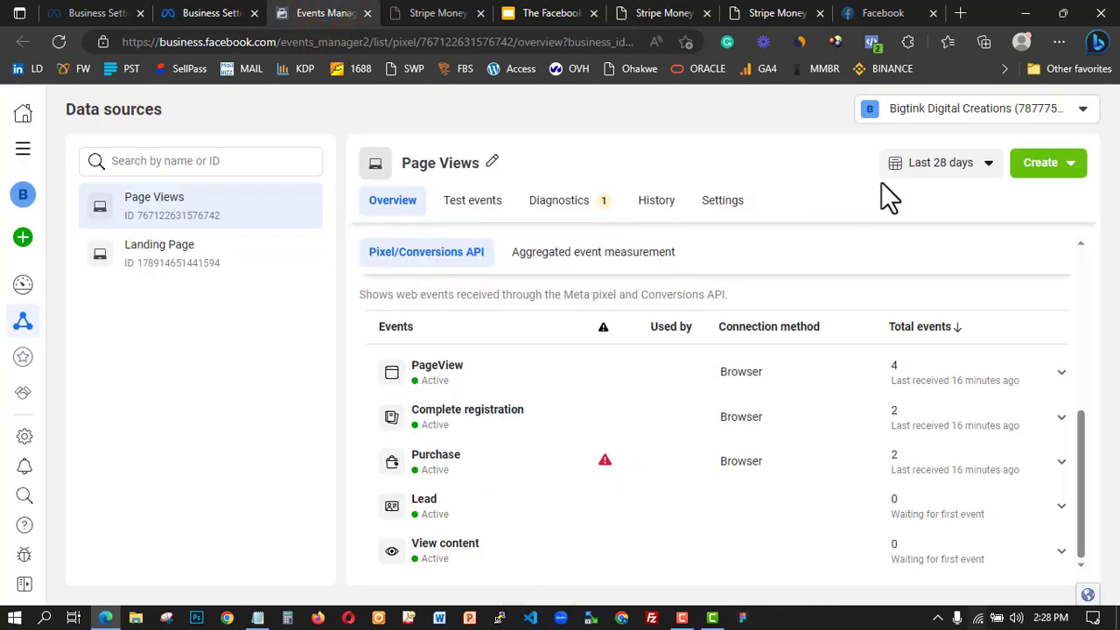
{"action": "left_click", "coordinate": [1054, 168]}
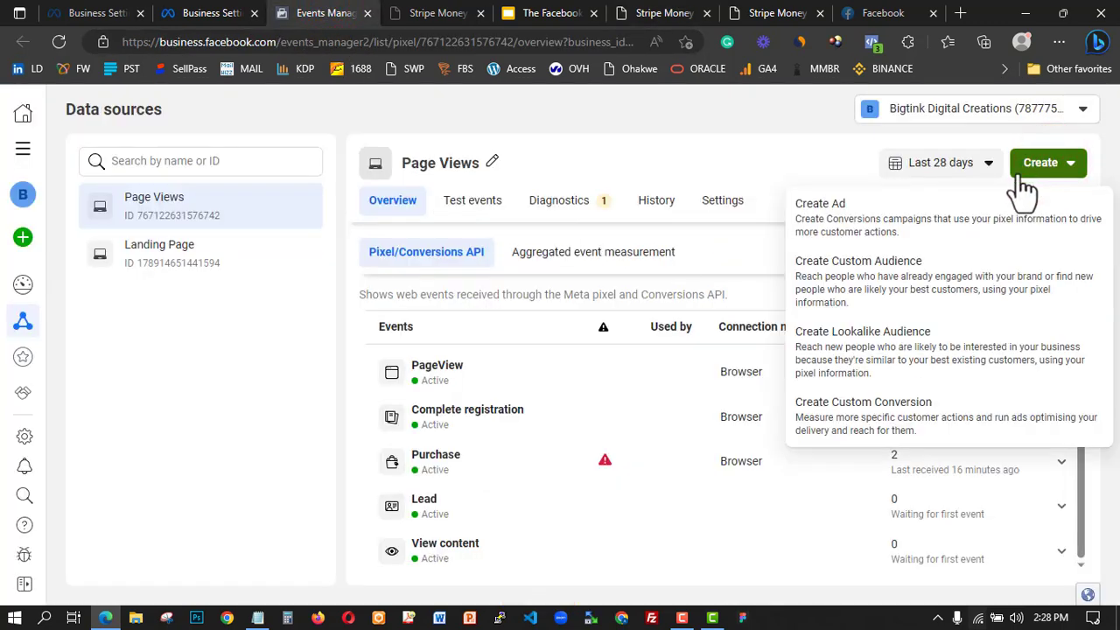